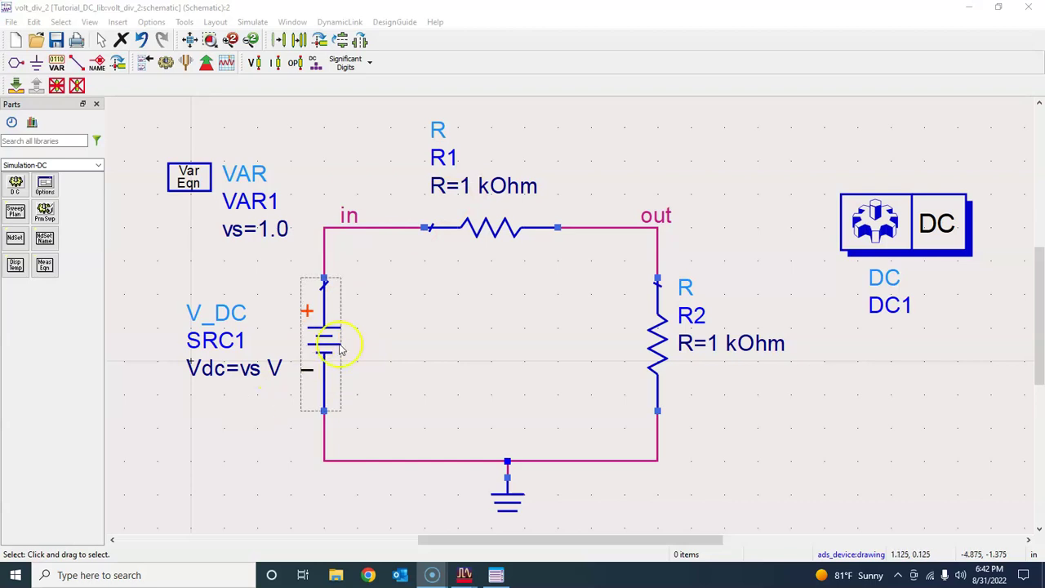
Move the VAR1 block (vs=1.0) up above the voltage divider circuit and deselect it.
left_click_drag(194, 178, 227, 124)
left_click(215, 217)
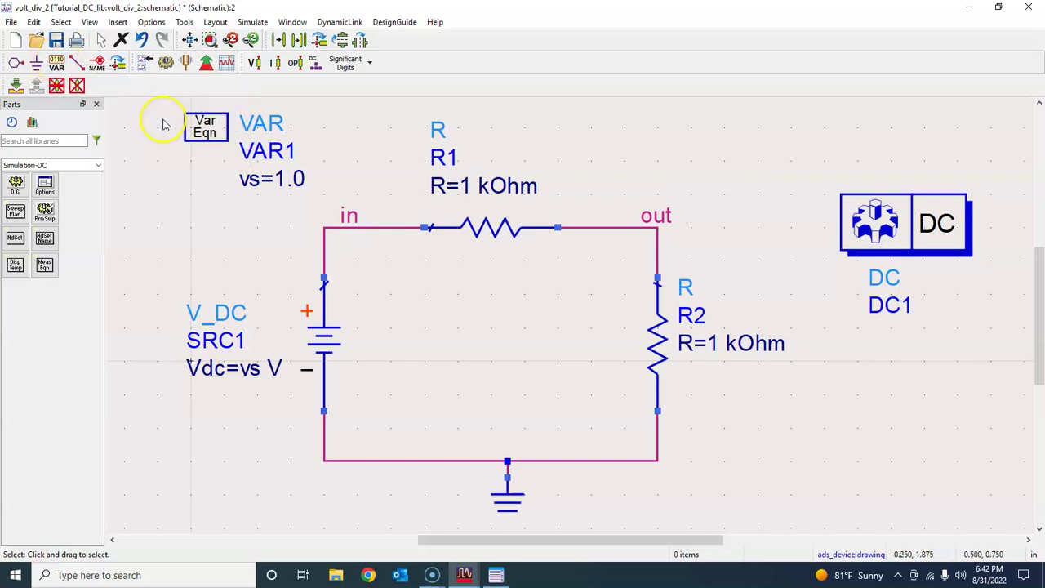
Add a second variable rv with value 1.0 to the VAR1 block.
double_click(210, 122)
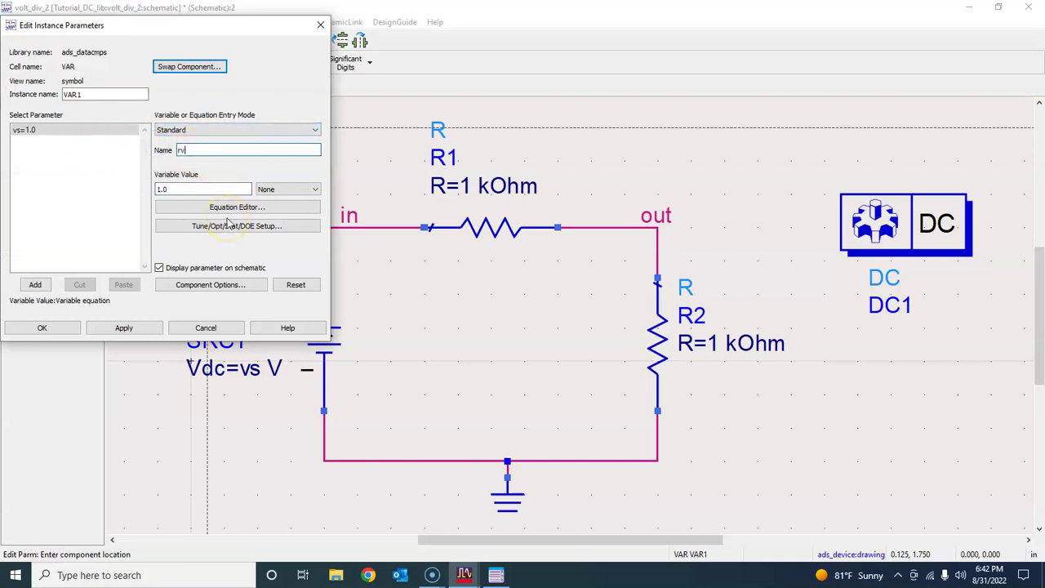
left_click(204, 189)
left_click(35, 285)
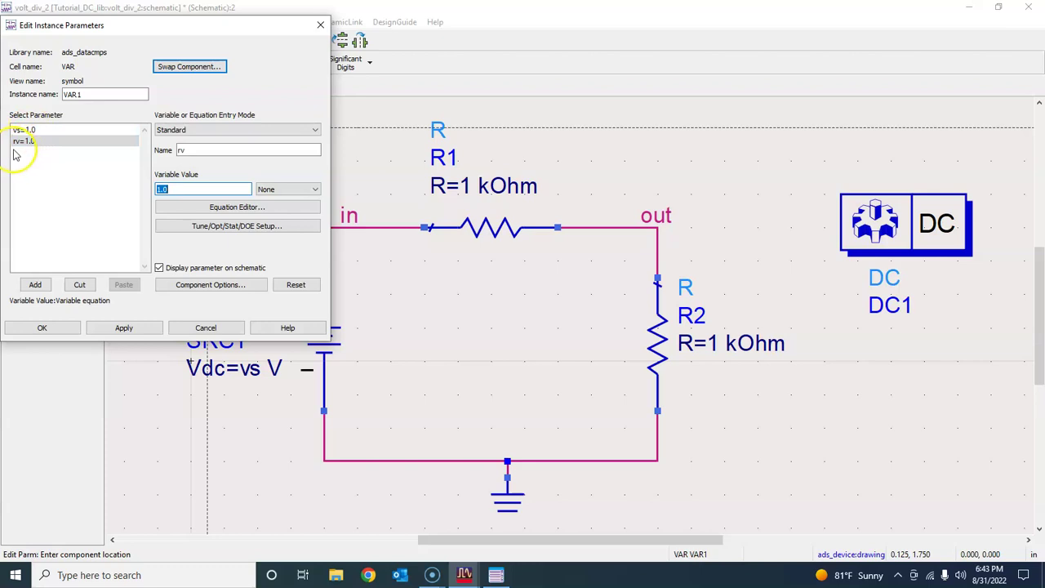
left_click(61, 328)
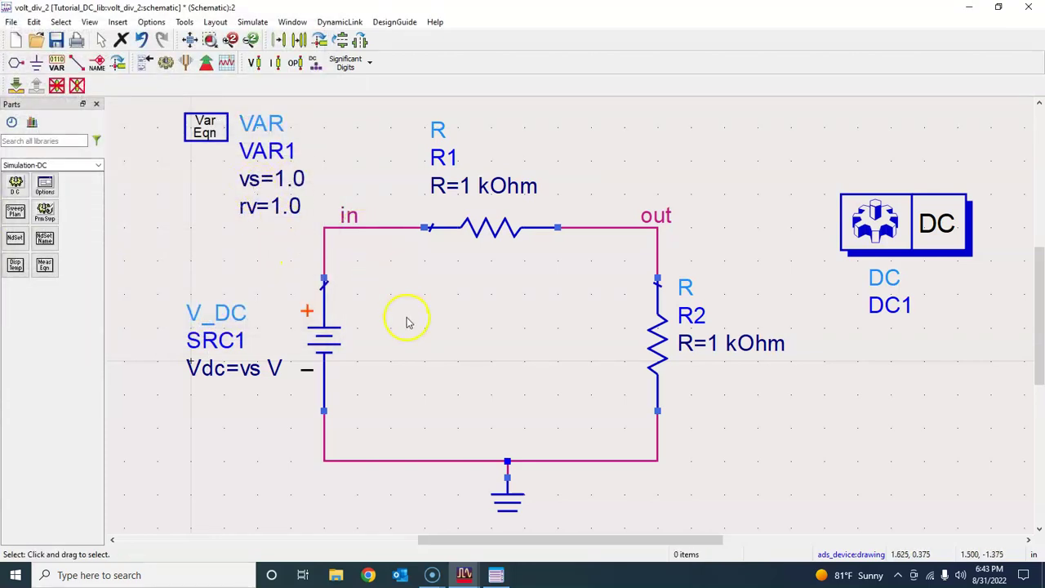
Change R1's resistance to rv kOhm.
double_click(465, 185)
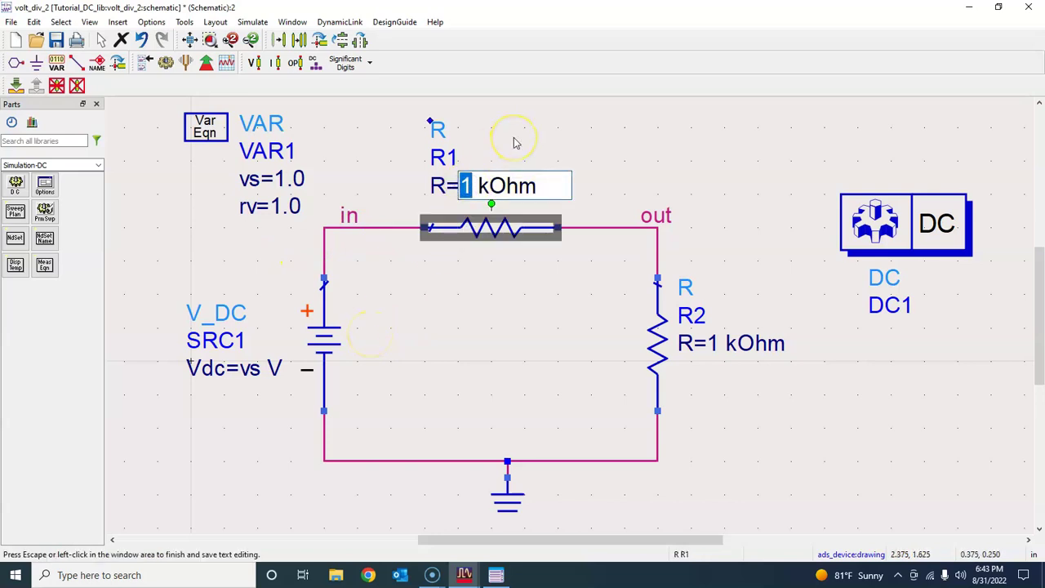
type("rv")
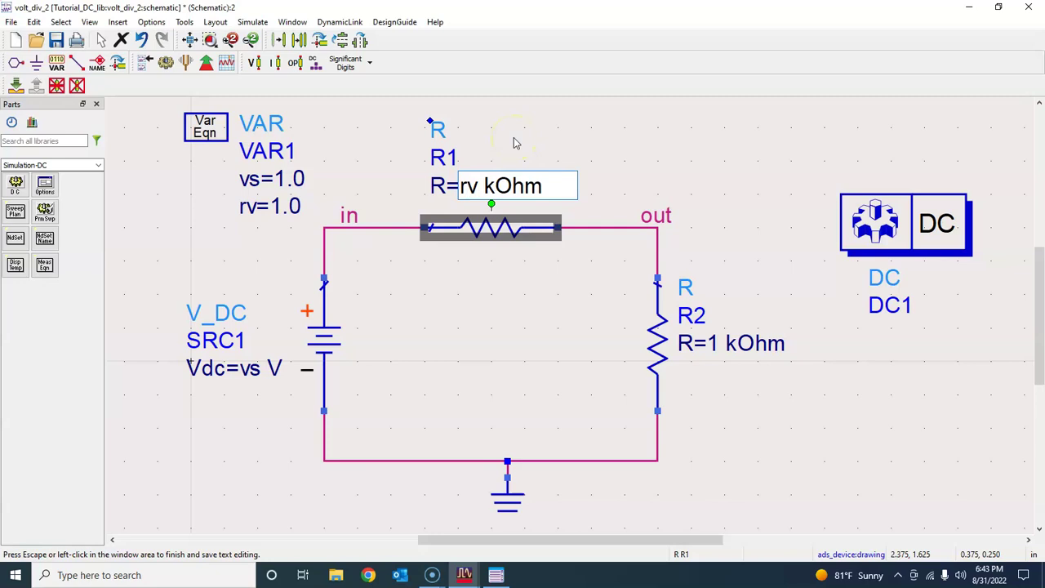
left_click(514, 139)
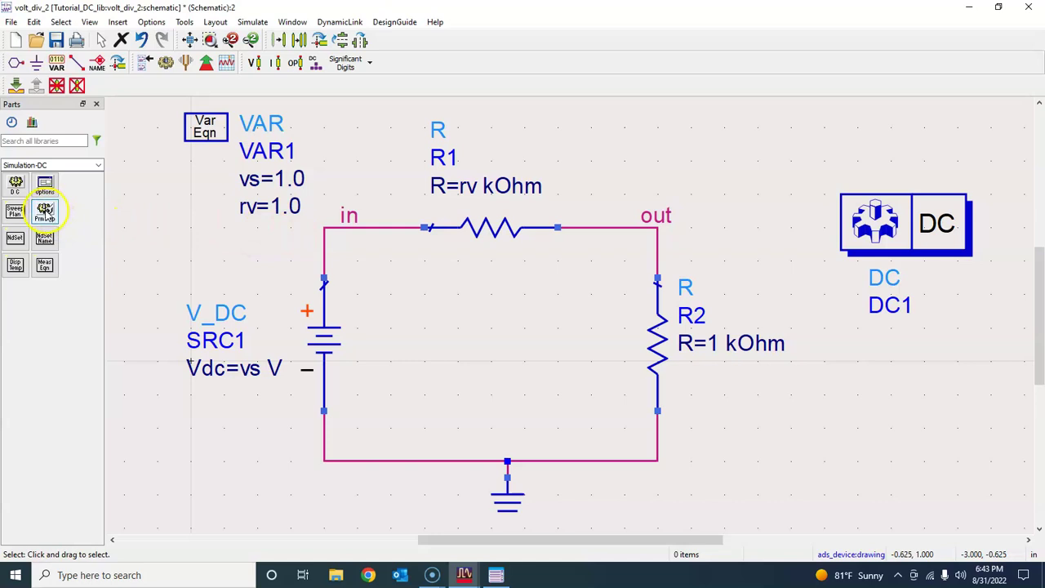
Place a ParamSweep block below DC1 and move both simulation blocks higher together.
left_click(45, 212)
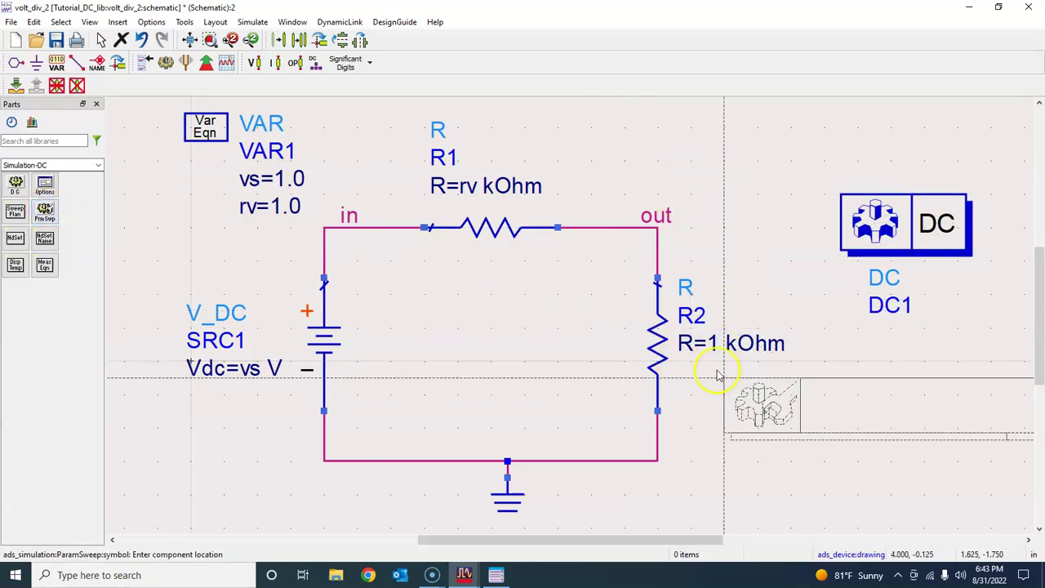
left_click(694, 390)
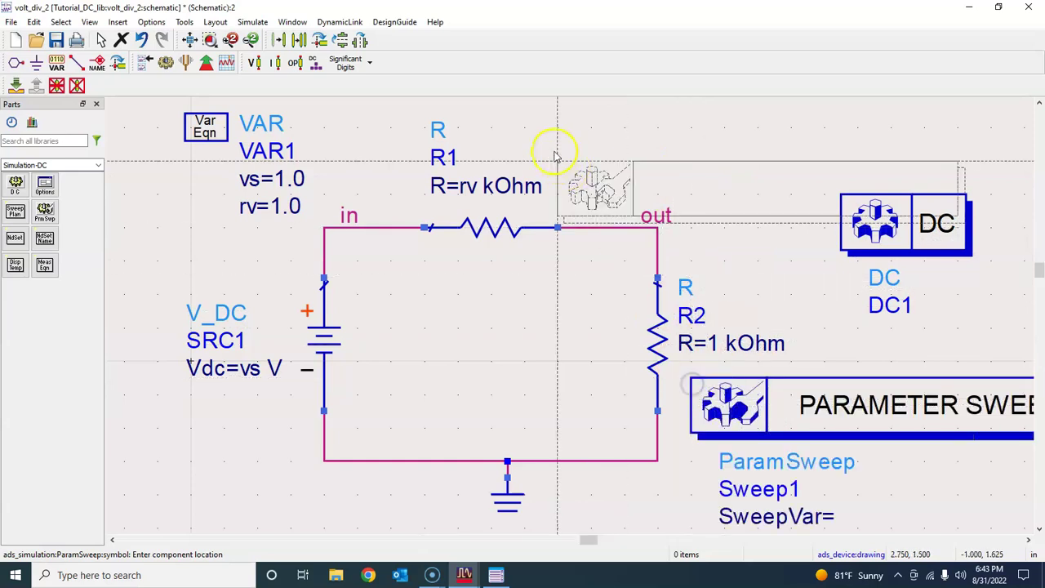
key("Escape")
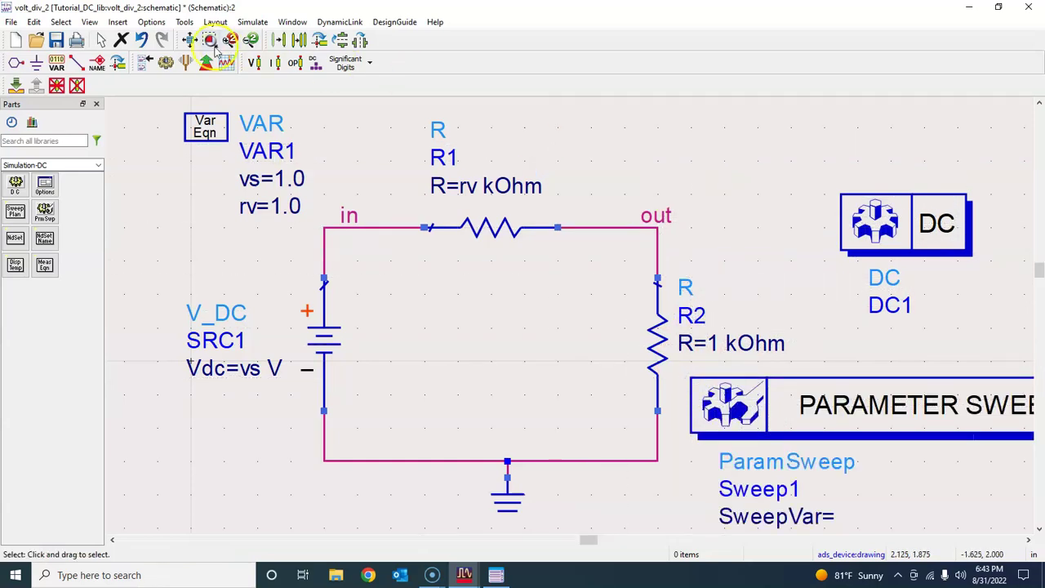
left_click(190, 40)
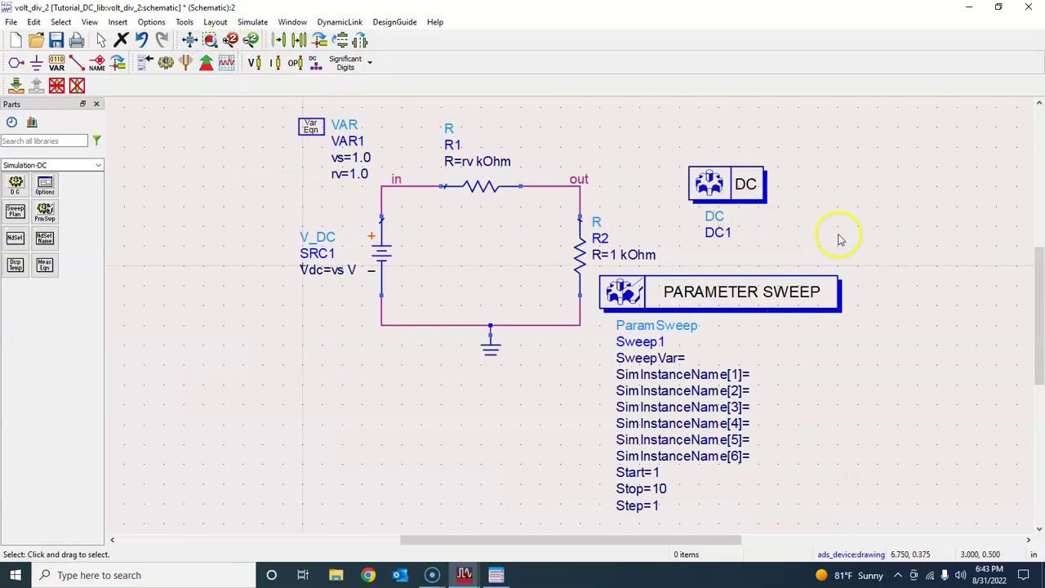
left_click_drag(692, 298, 777, 276)
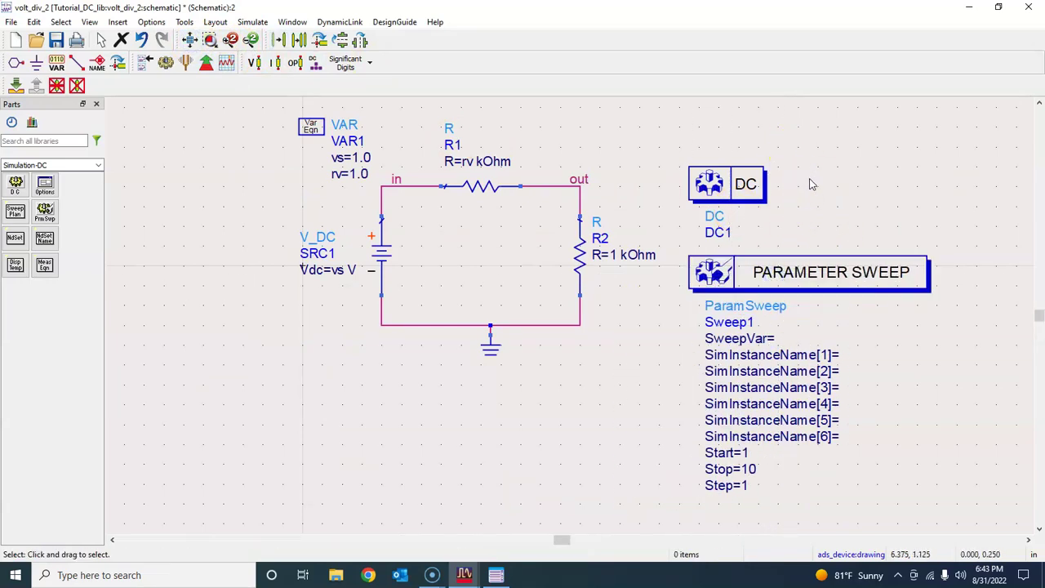
left_click_drag(686, 157, 947, 330)
left_click_drag(768, 279, 758, 228)
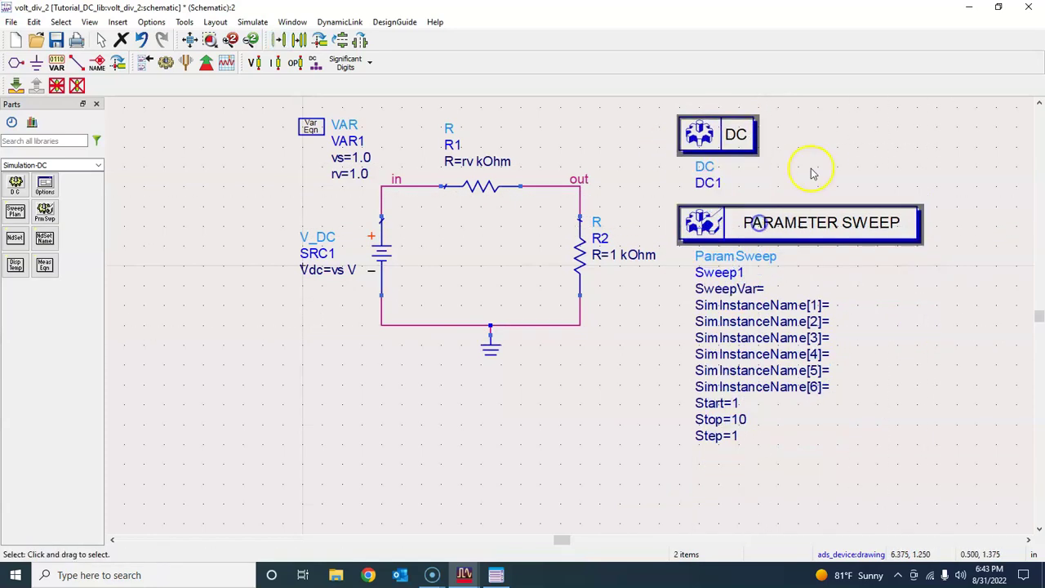
Inspect the DC1 simulation settings and cancel without changes.
double_click(735, 139)
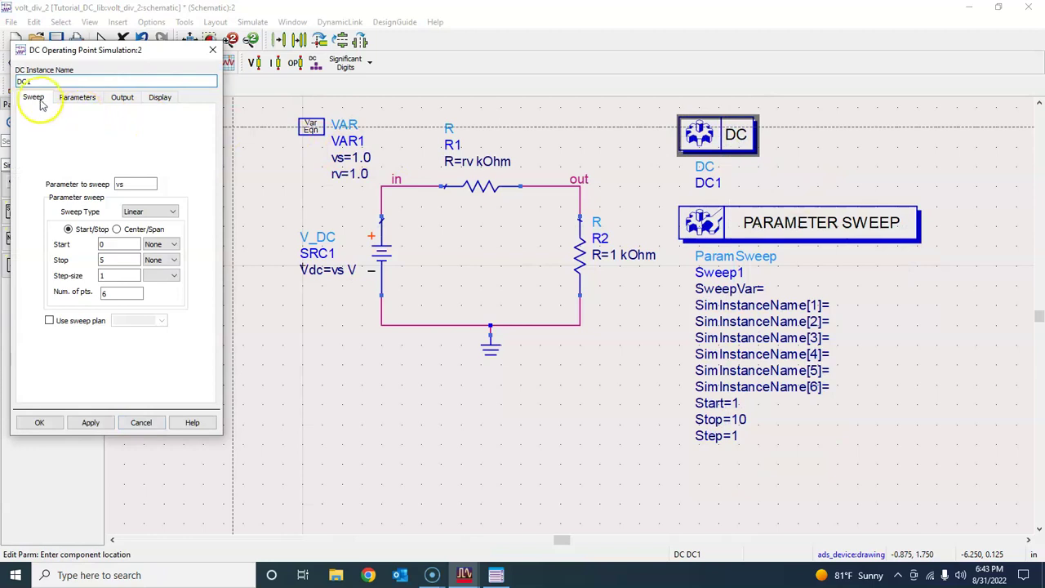
left_click(120, 185)
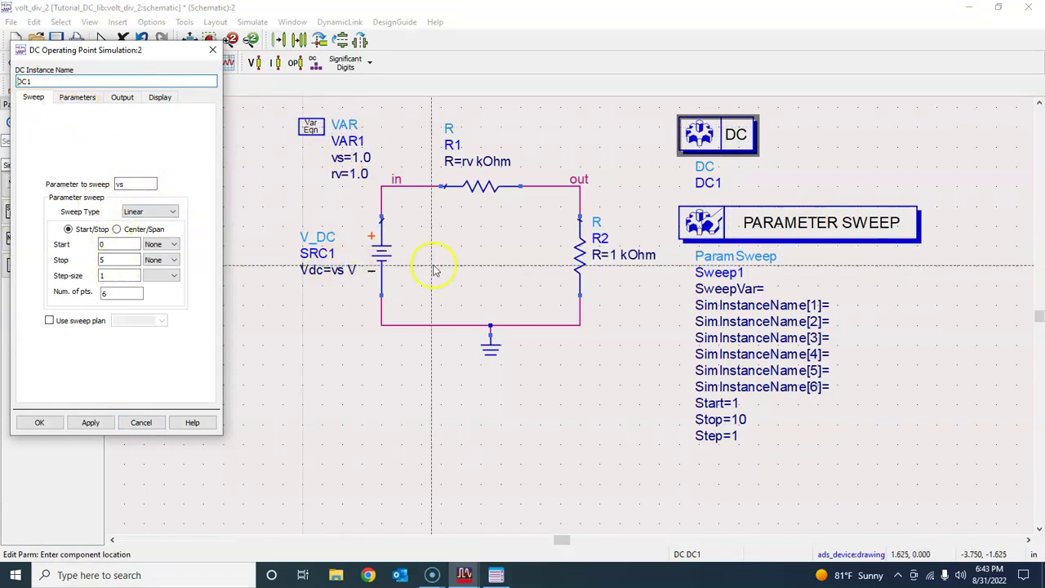
left_click(137, 422)
left_click(325, 276)
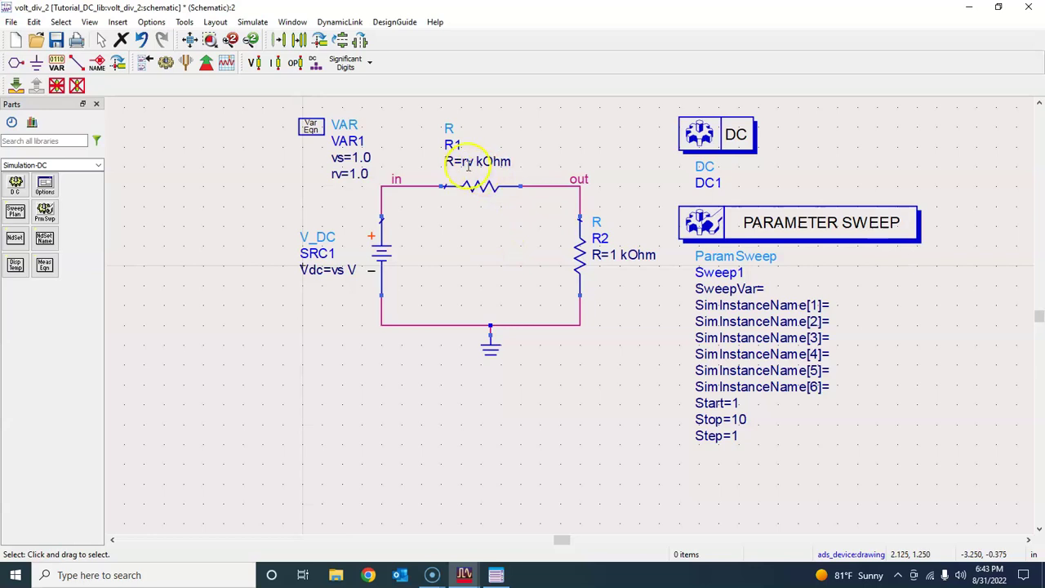
Set Sweep1 to sweep rv with Stop 5 and Step-size 1.
double_click(751, 224)
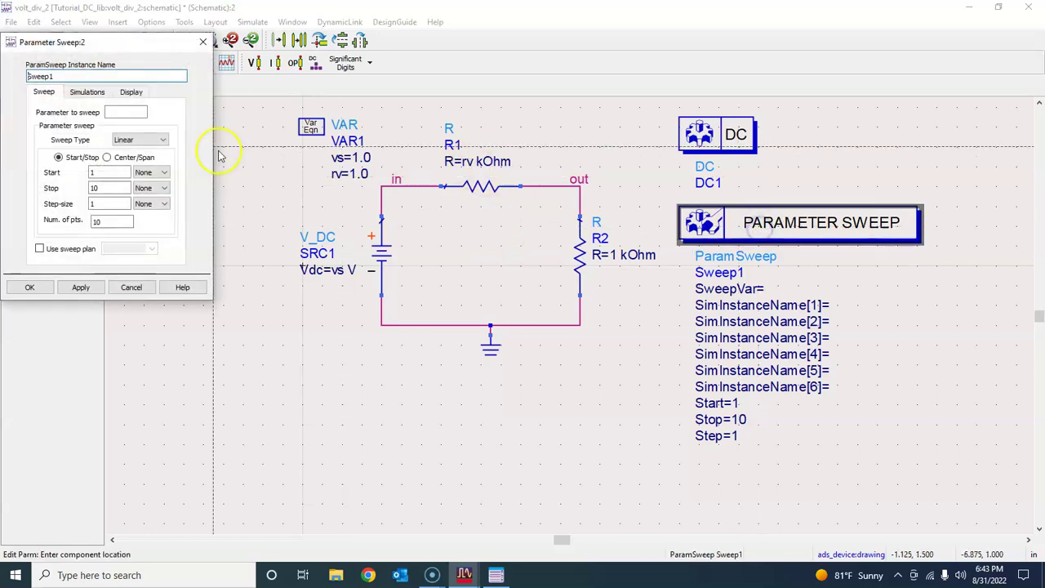
left_click(121, 111)
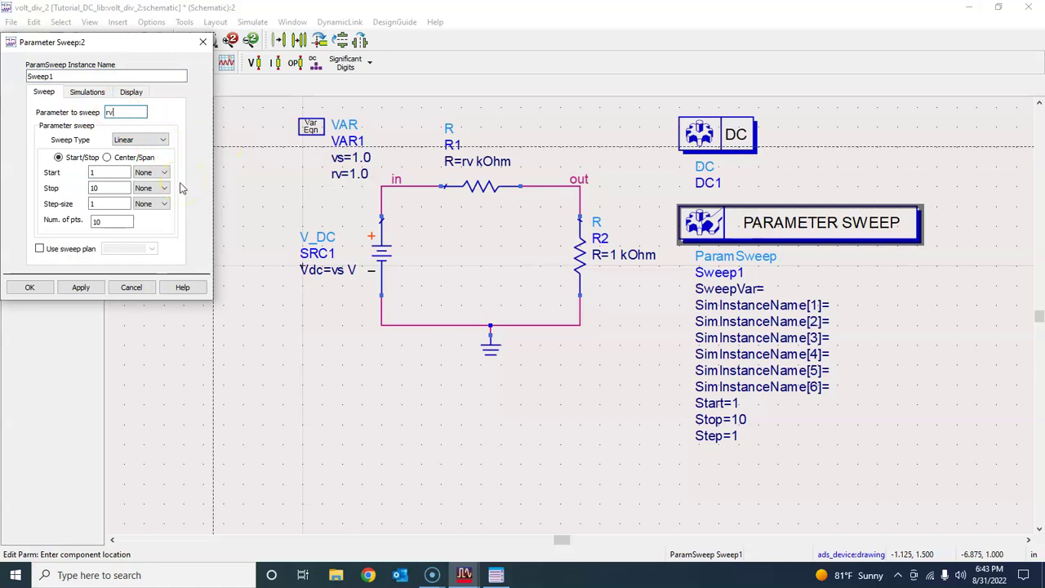
left_click(109, 173)
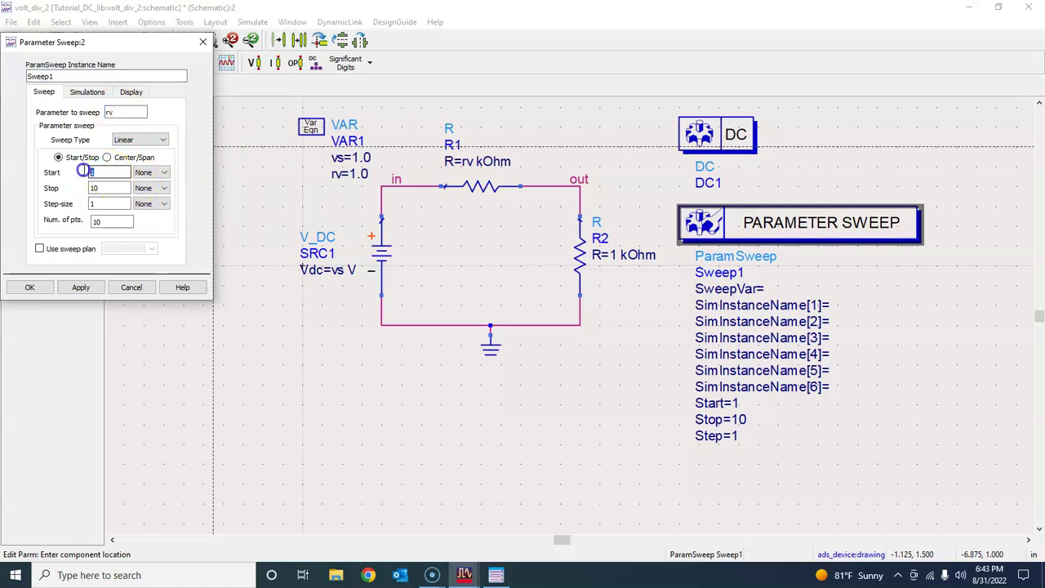
double_click(93, 188)
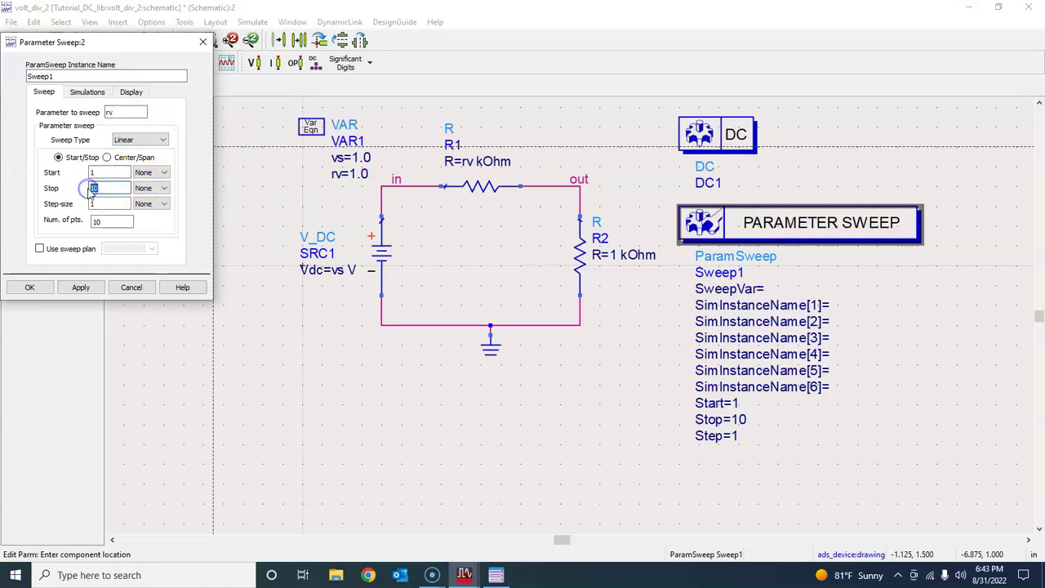
type("5")
double_click(97, 204)
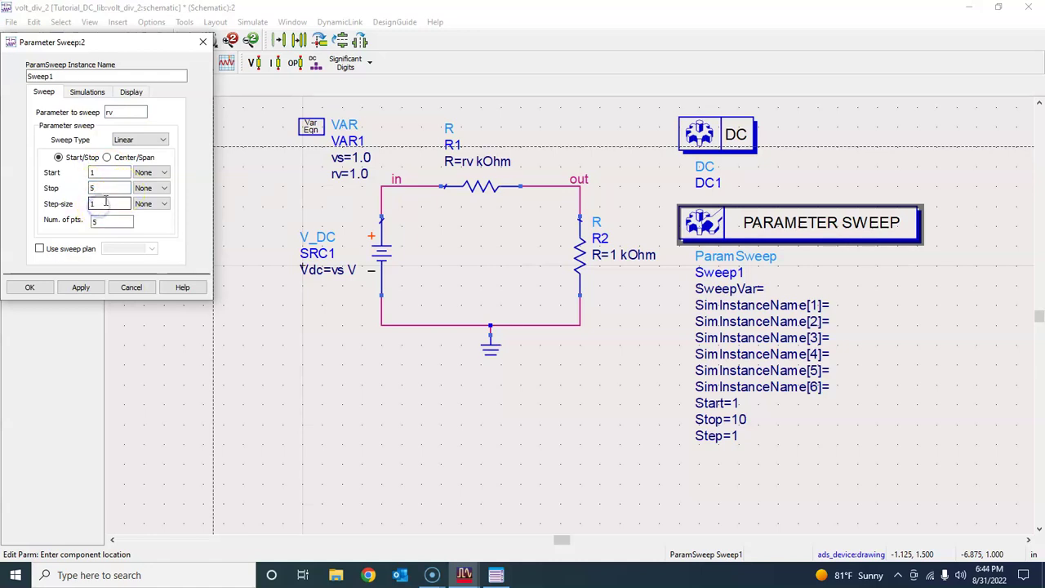
left_click(108, 187)
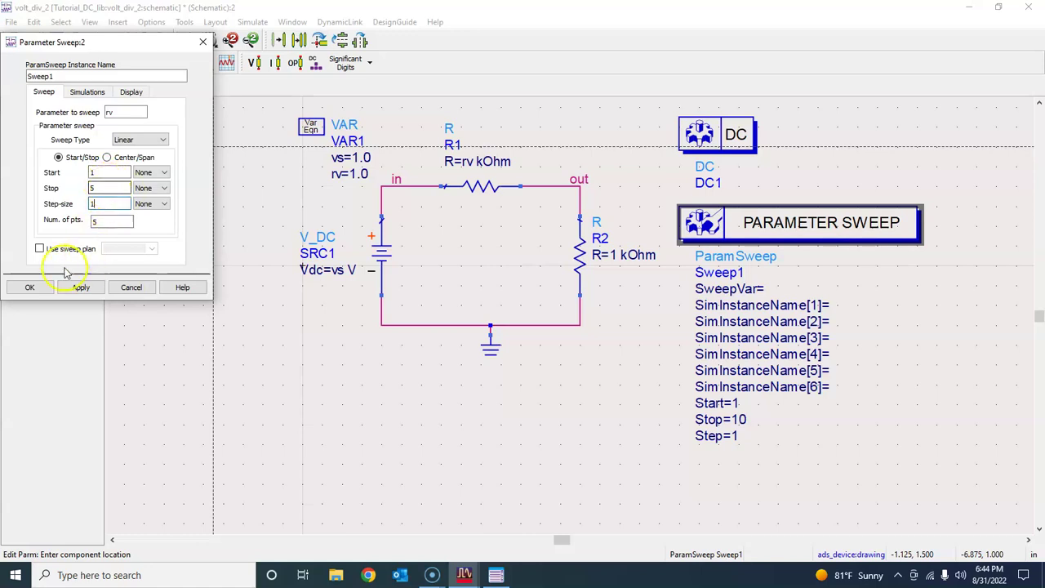
left_click(30, 287)
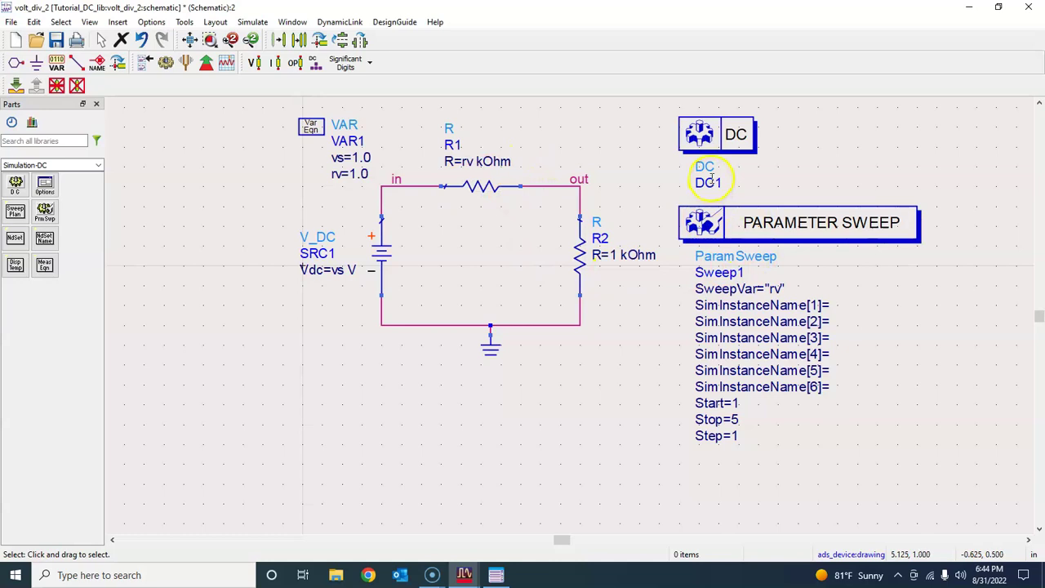
Enter DC1 as Simulation 1 in Sweep1's Simulations list.
double_click(719, 223)
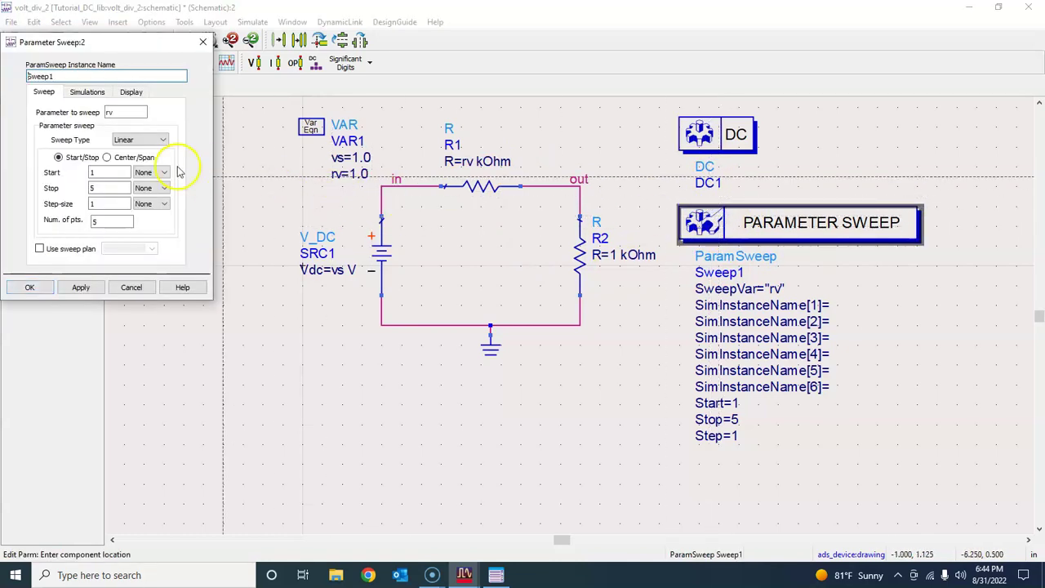
left_click(88, 91)
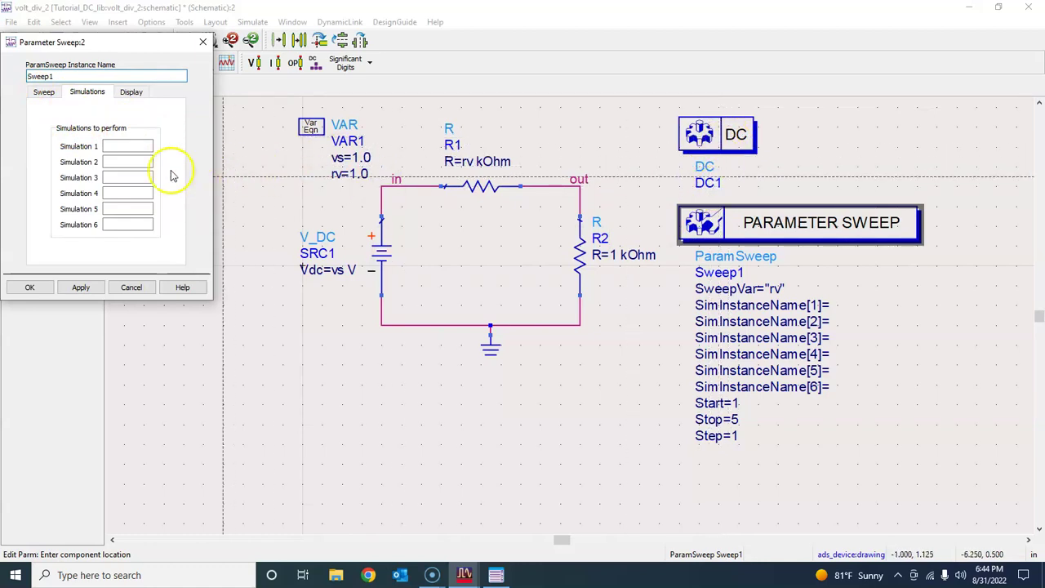
left_click(129, 146)
type("DC1")
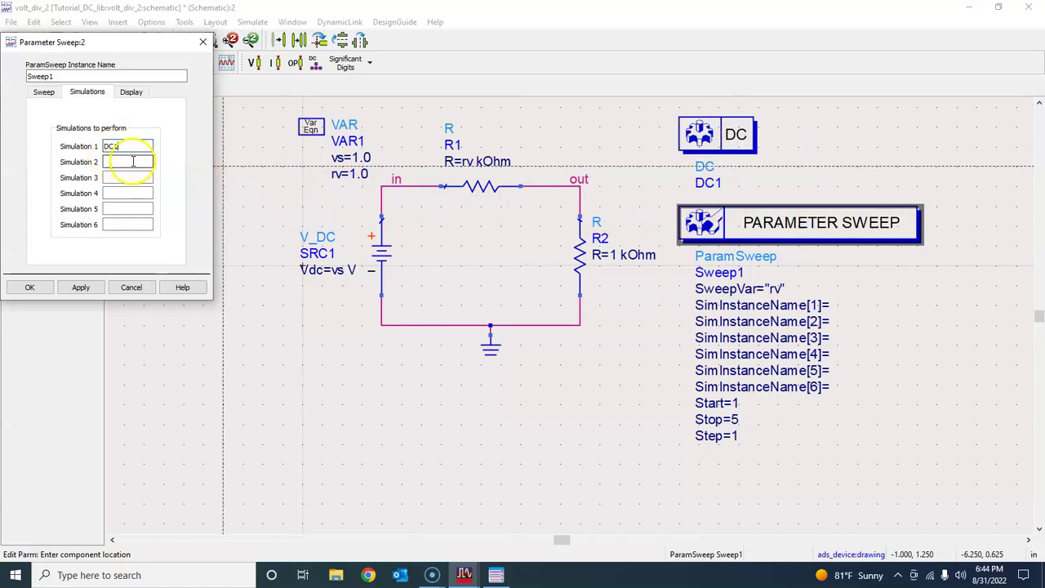
left_click(31, 287)
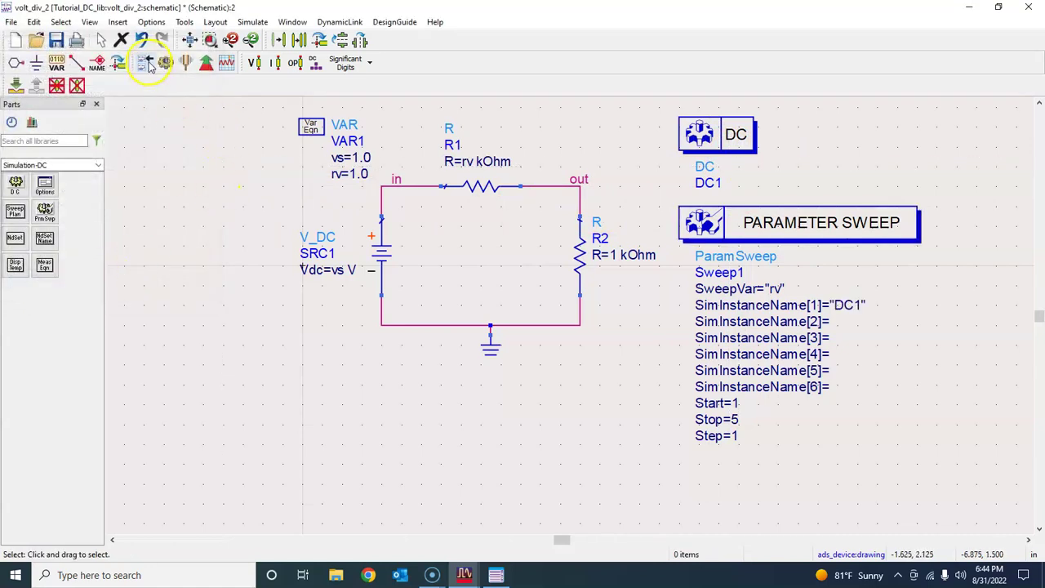
Save the design, then save a copy as cell volt_div_3.
left_click(55, 40)
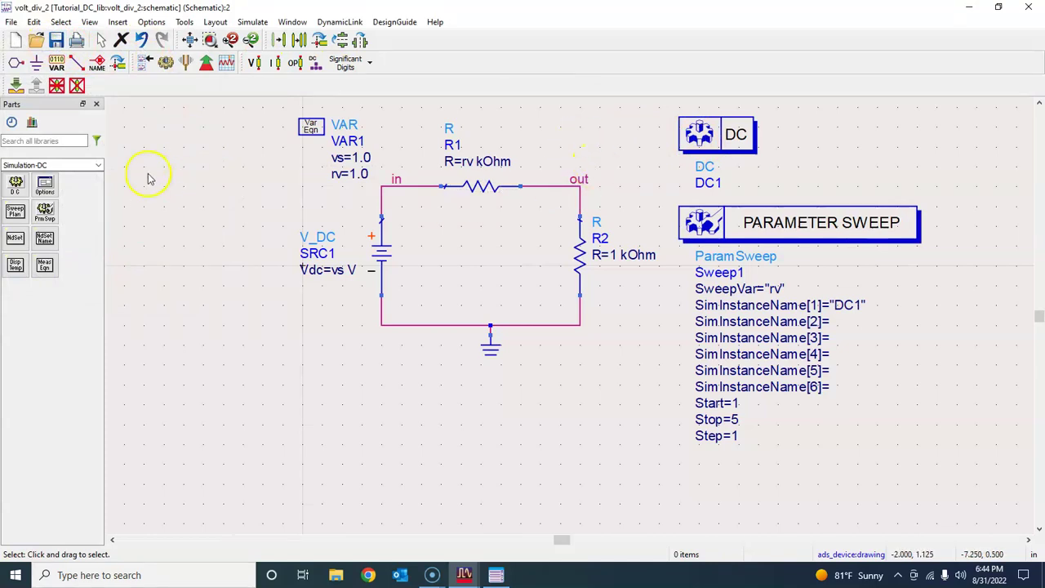
left_click(15, 23)
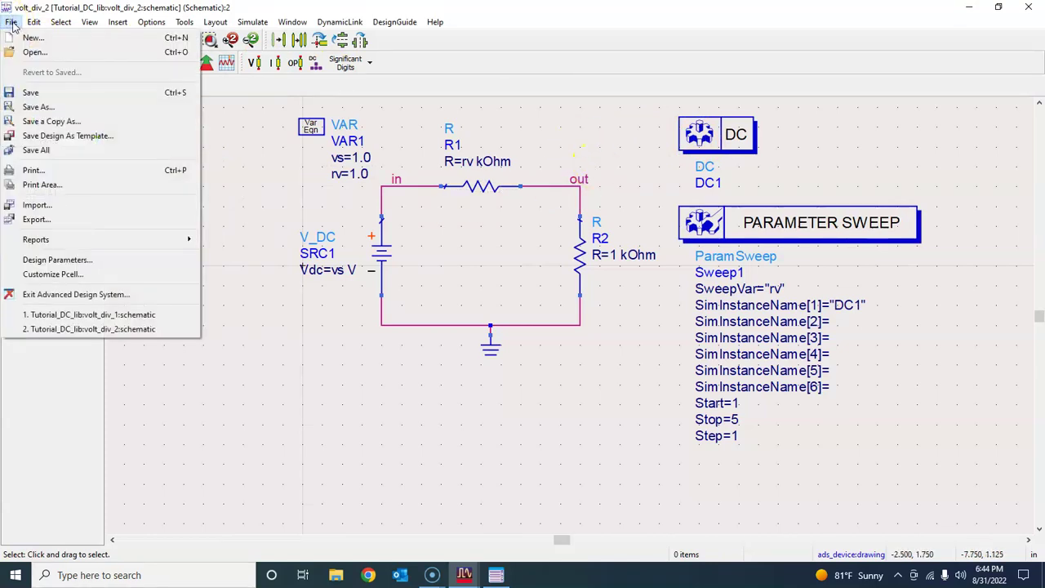
left_click(34, 107)
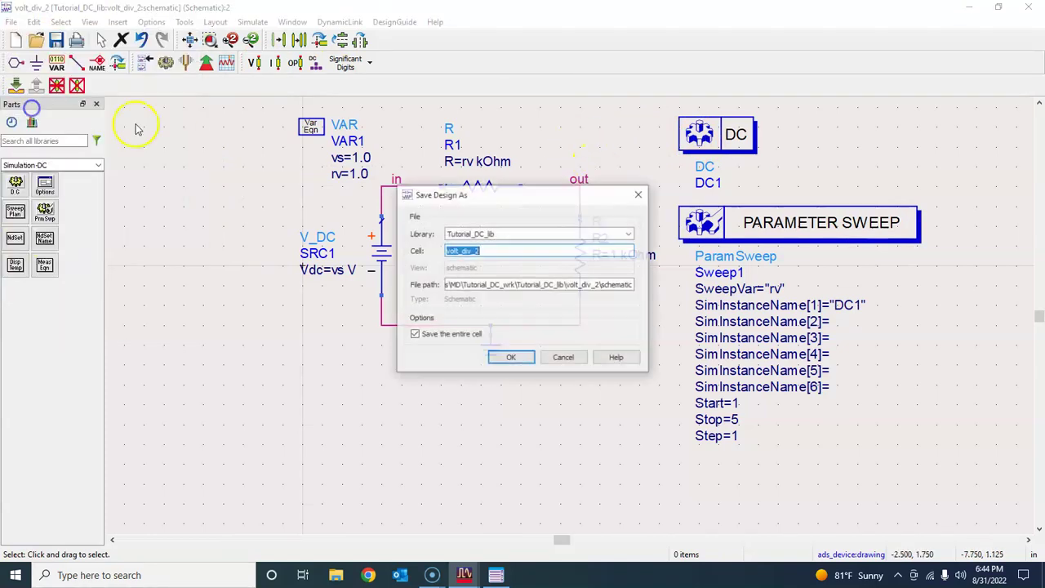
left_click(484, 251)
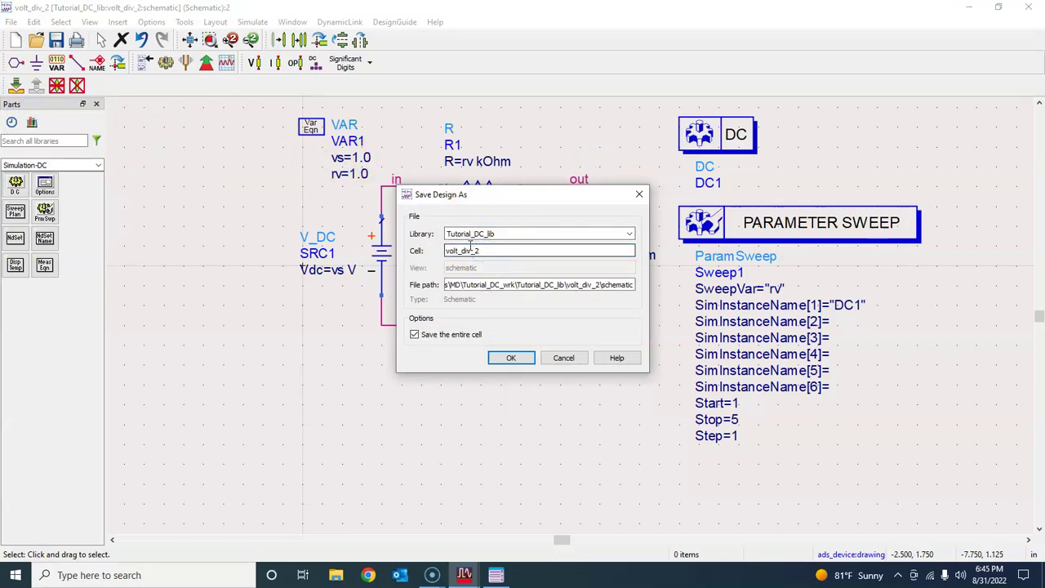
key("BackSpace")
type("3")
left_click(510, 358)
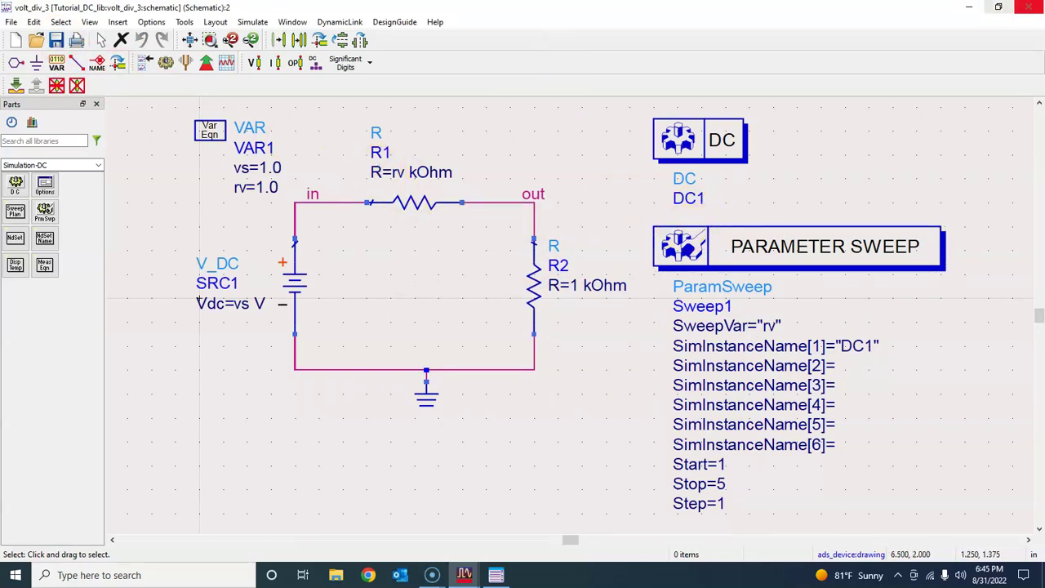
Open the volt_div_2 schematic and delete its ParamSweep block.
left_click(972, 7)
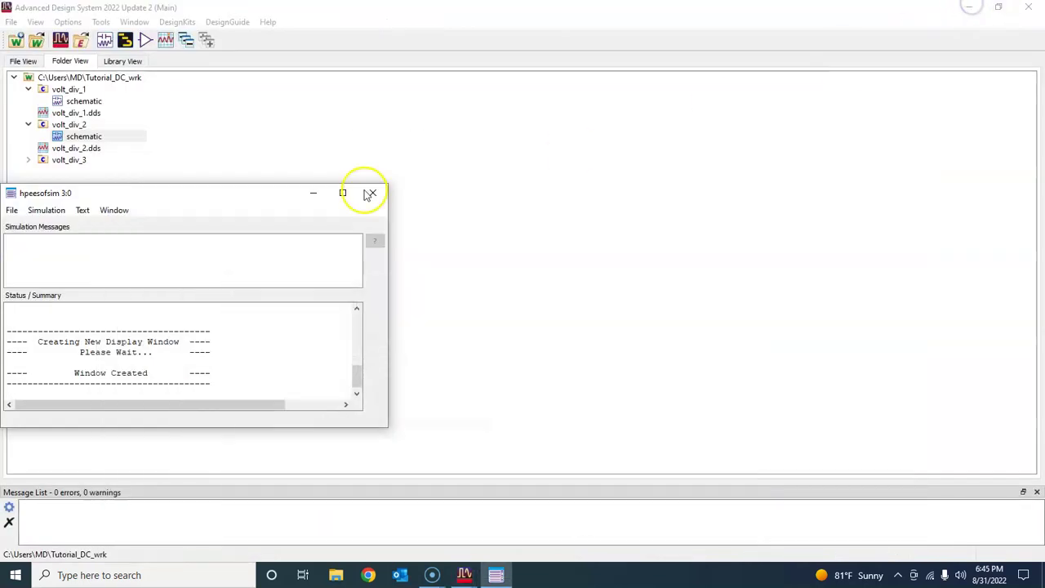
left_click(329, 191)
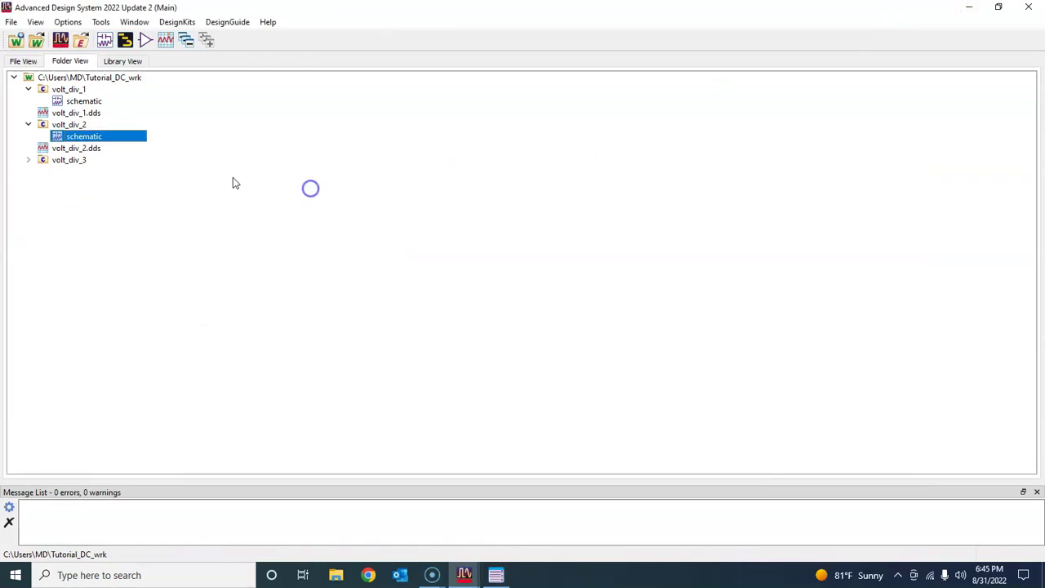
double_click(69, 137)
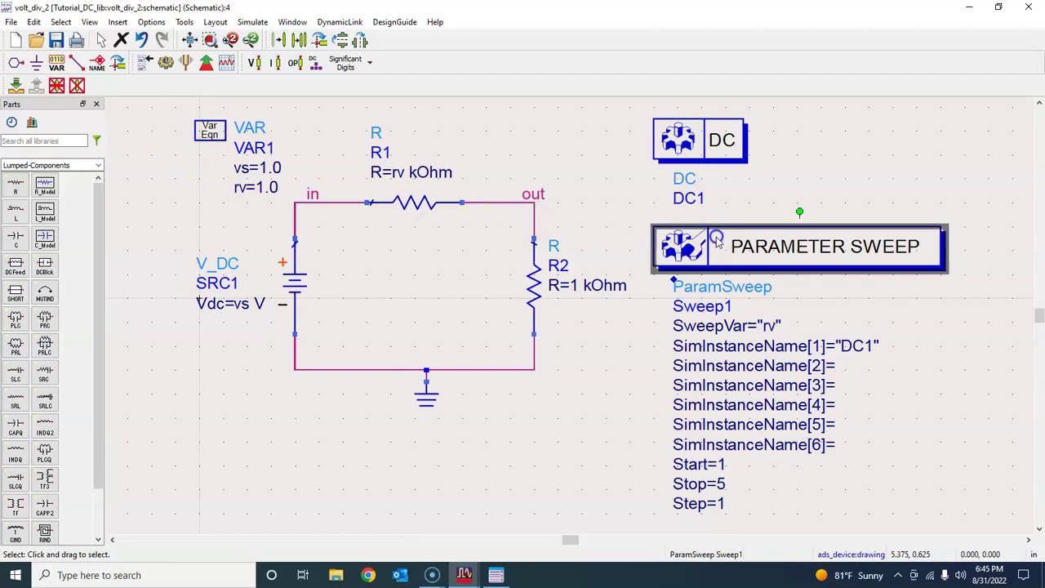
key("Delete")
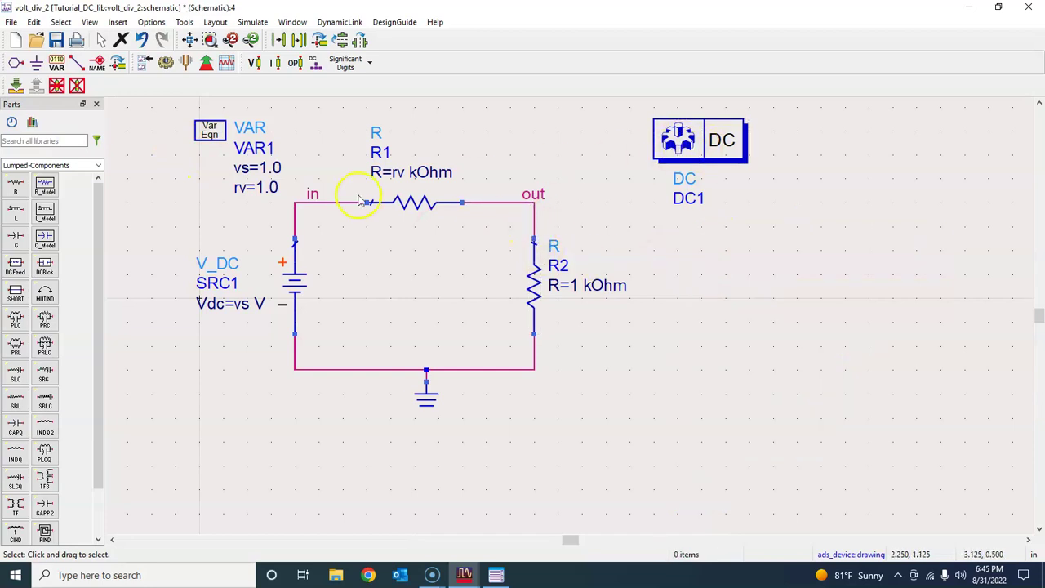
Remove the rv=1.0 variable from the VAR block, then save and close volt_div_2.
double_click(214, 135)
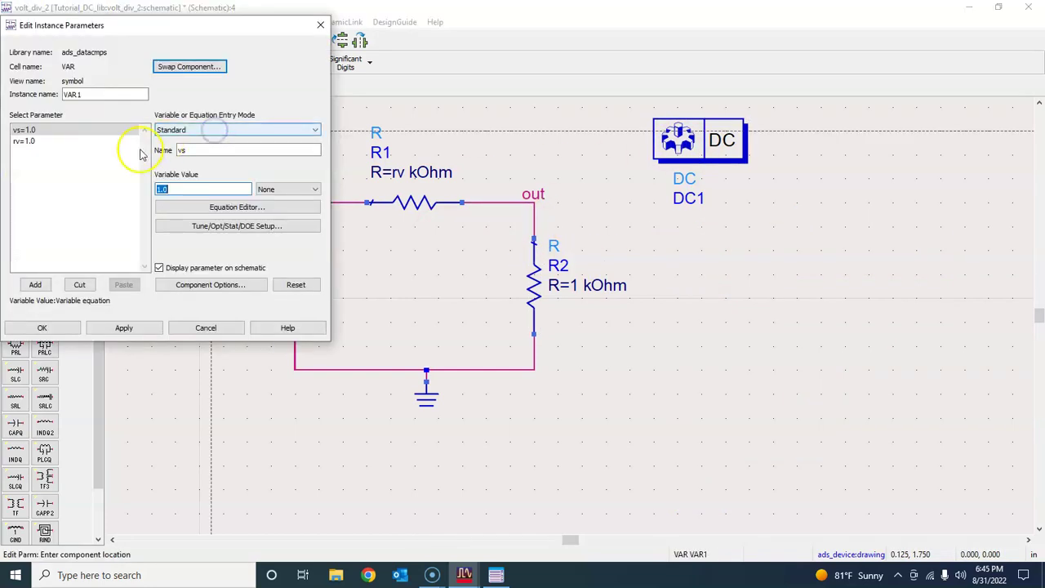
left_click(27, 142)
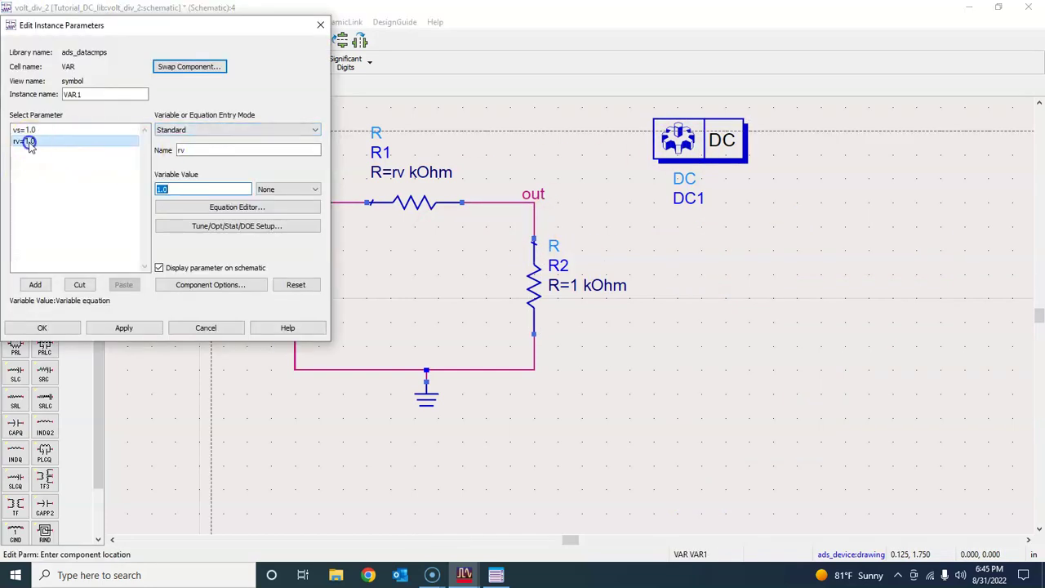
left_click(79, 285)
left_click(75, 327)
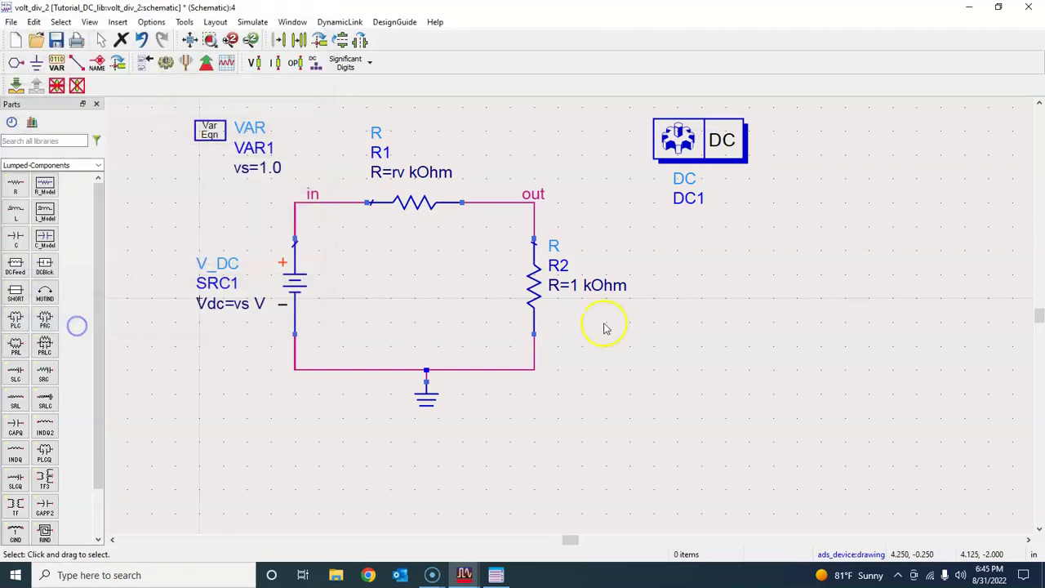
left_click(55, 41)
left_click(1028, 6)
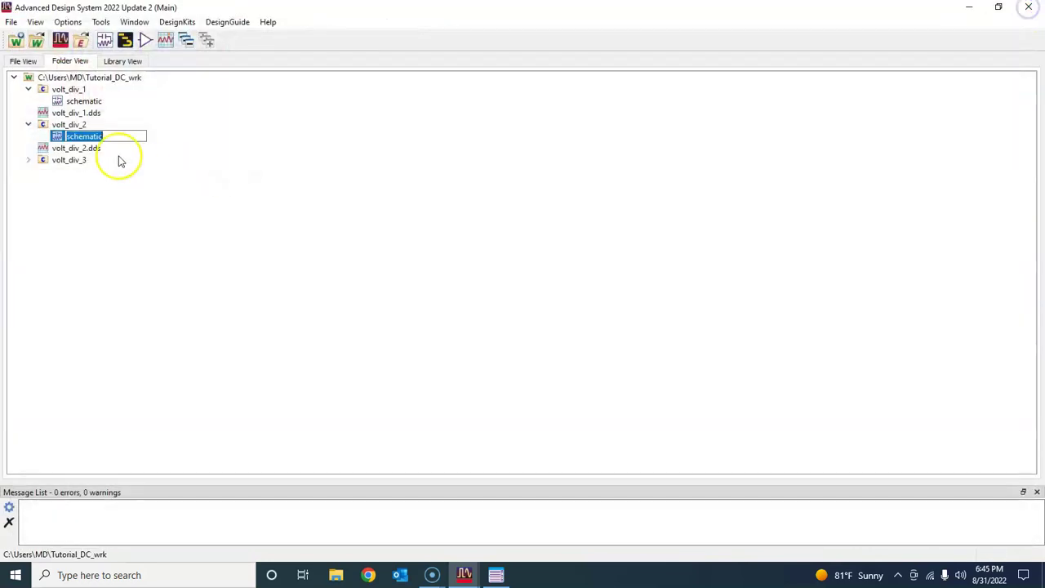
left_click(183, 186)
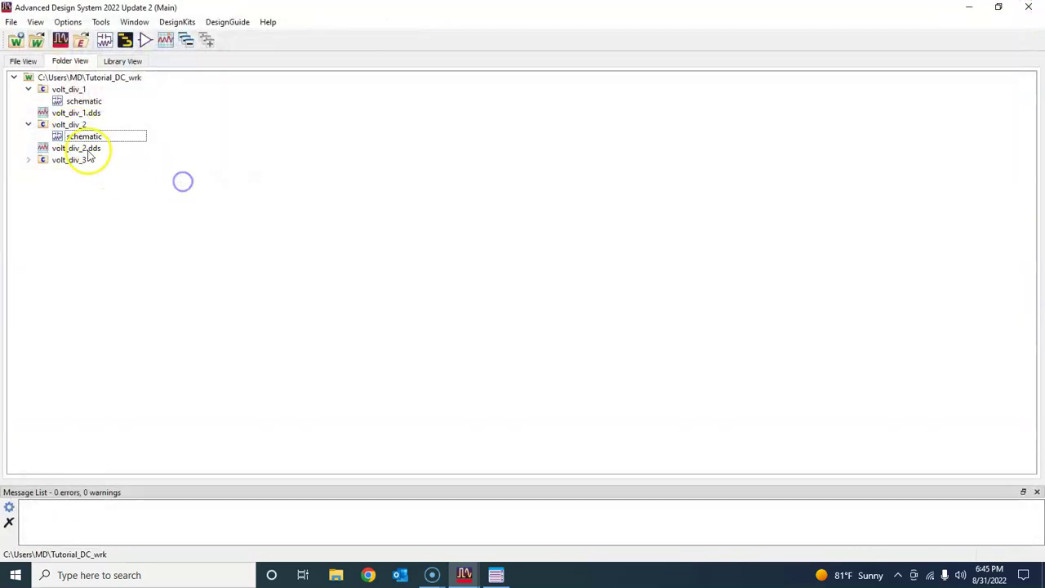
Expand volt_div_3 in the file list and open its schematic maximized.
left_click(29, 160)
double_click(64, 171)
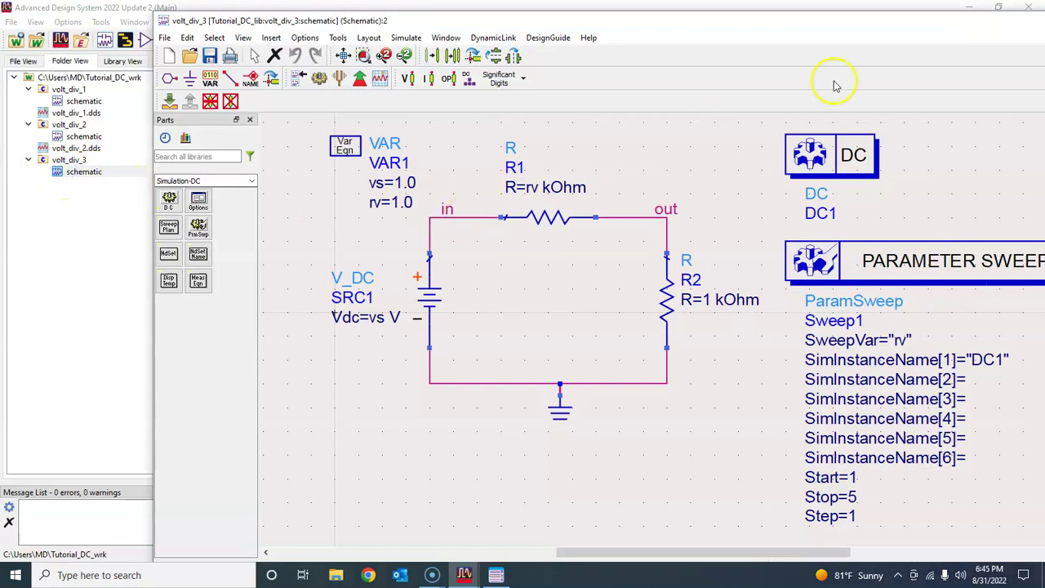
left_click(956, 24)
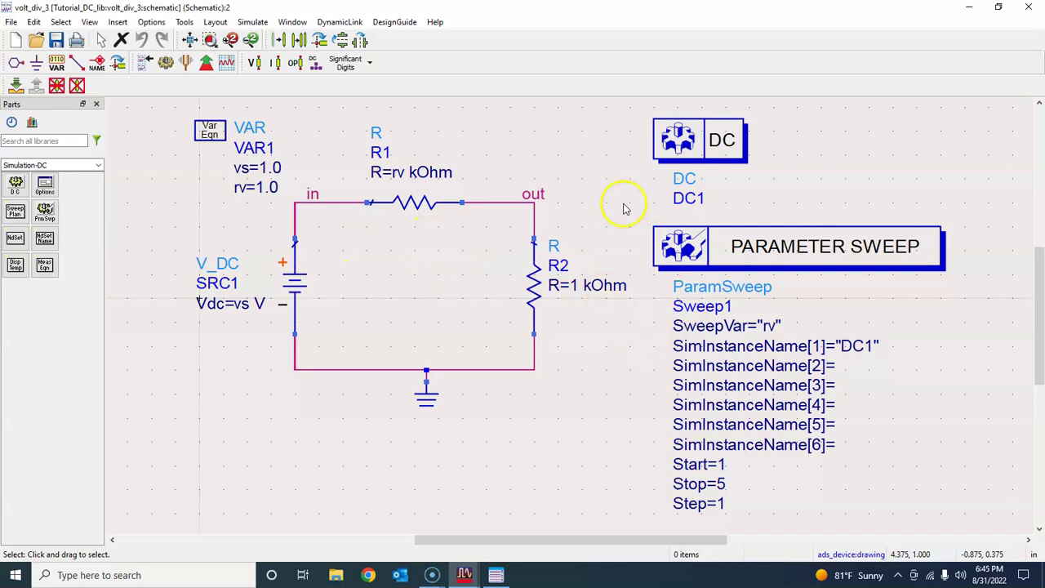
Simulate volt_div_3 and insert a rectangular plot of out versus in.
left_click(164, 65)
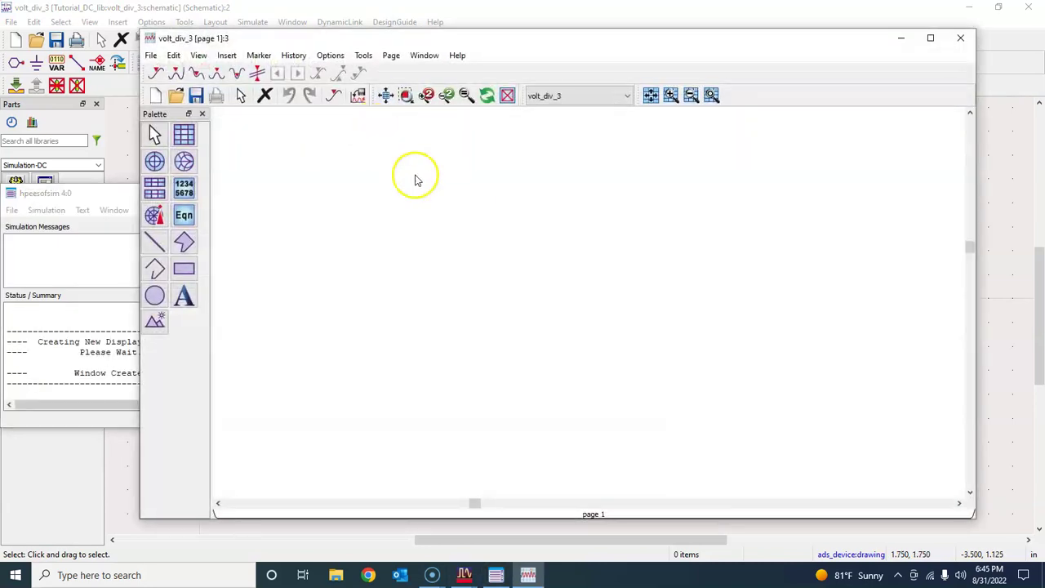
double_click(350, 39)
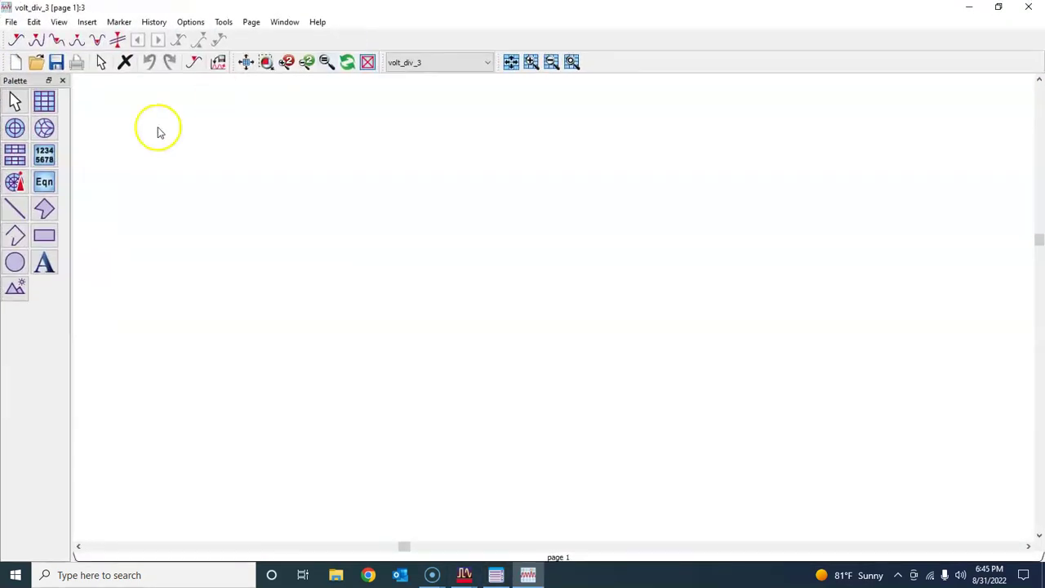
left_click(44, 101)
left_click(376, 149)
left_click(433, 270)
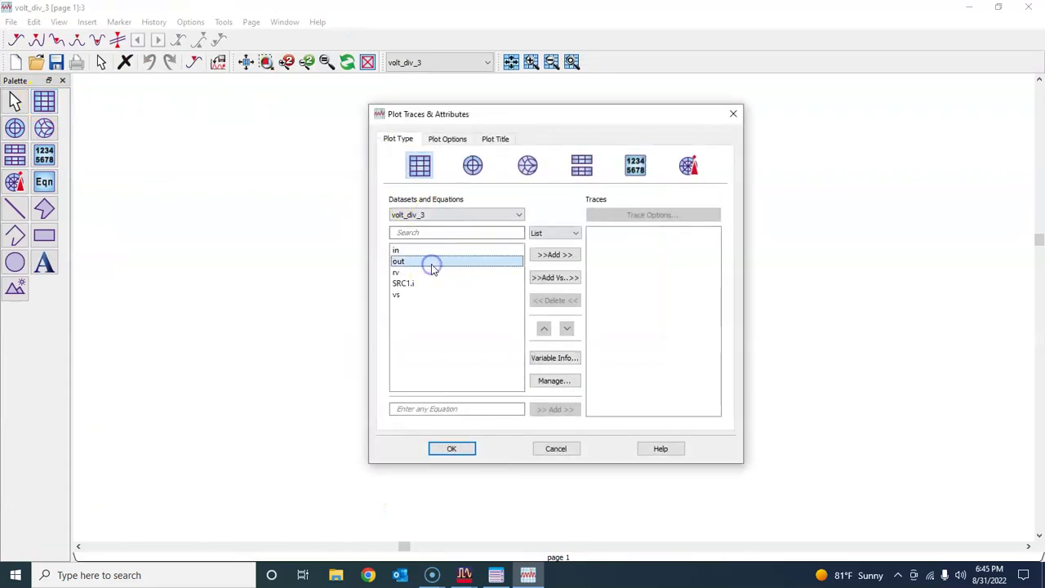
left_click(549, 276)
left_click(499, 267)
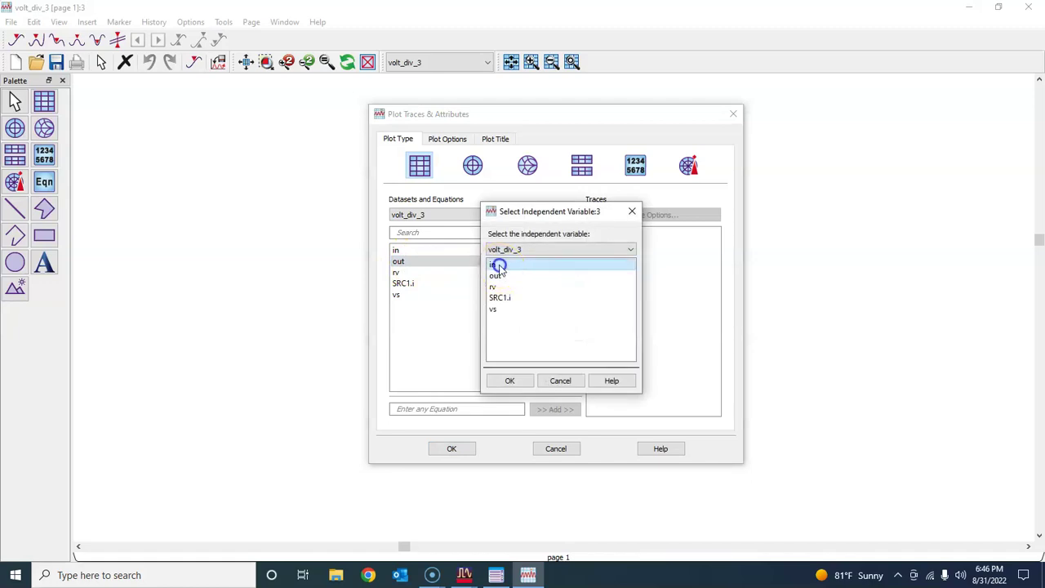
left_click(510, 380)
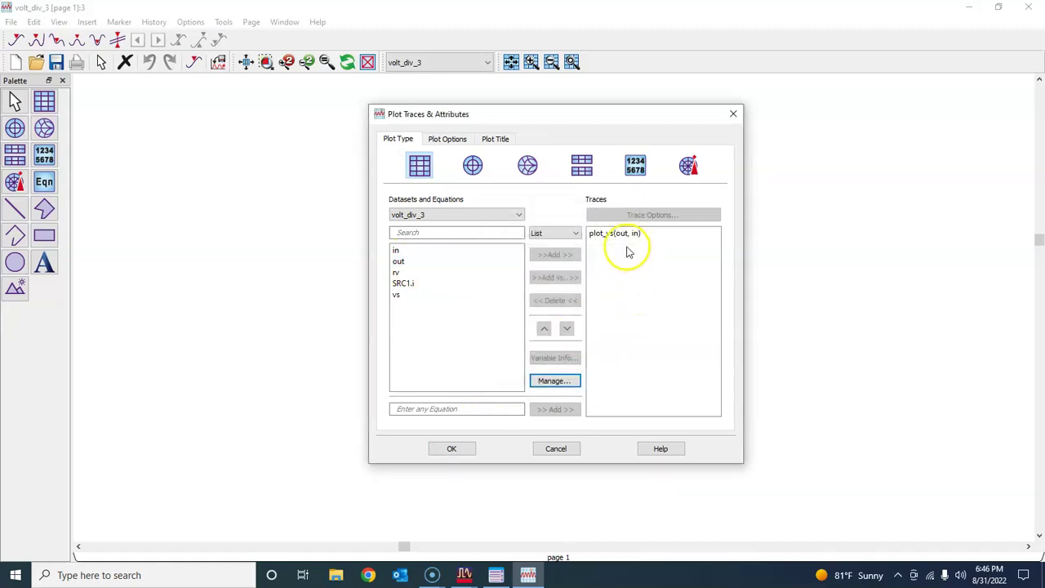
left_click(454, 449)
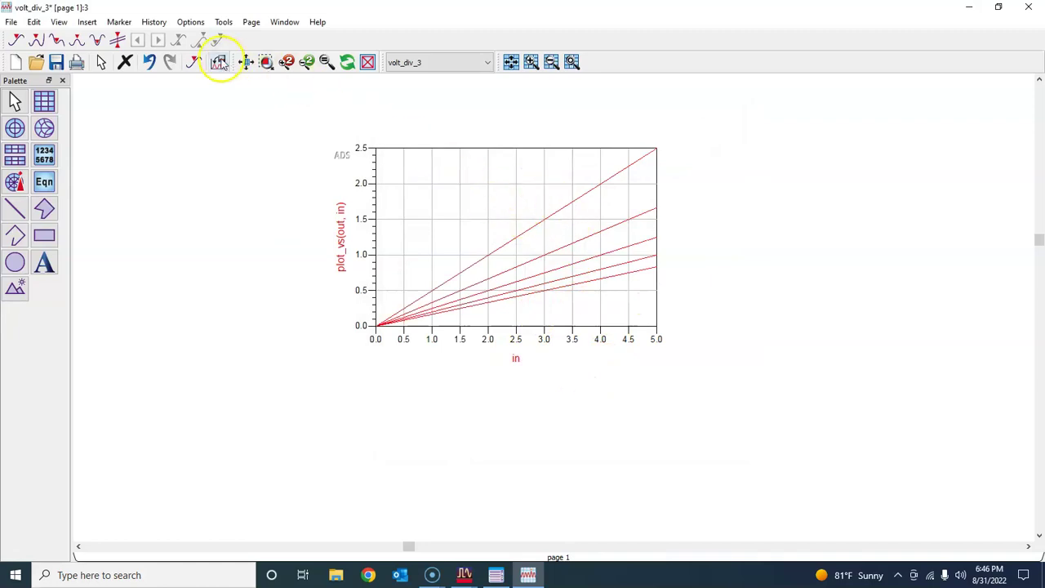
Fit the plot to the window and read the top trace's in, out and rv values.
left_click(248, 63)
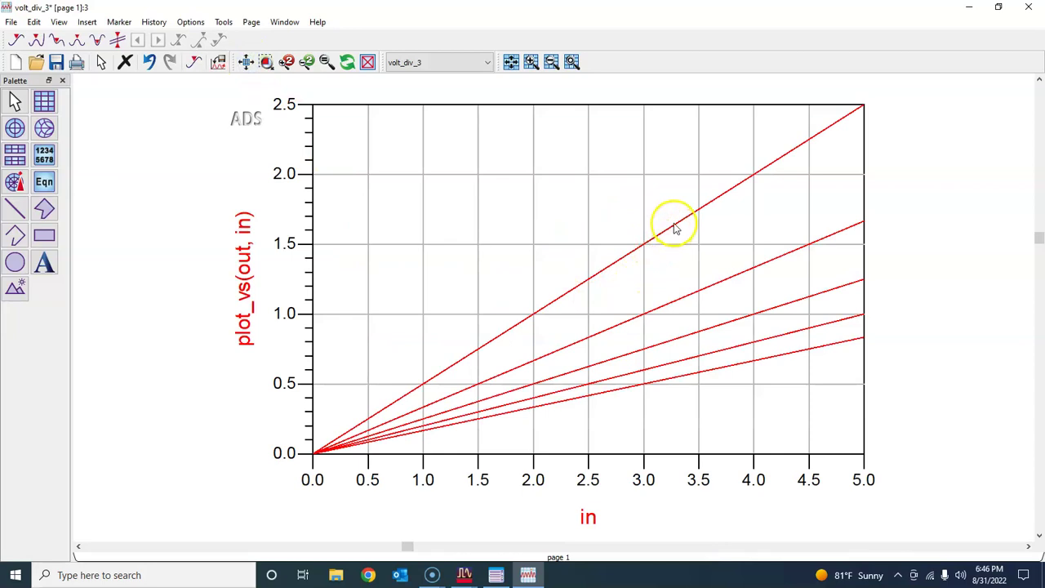
mouse_move(678, 228)
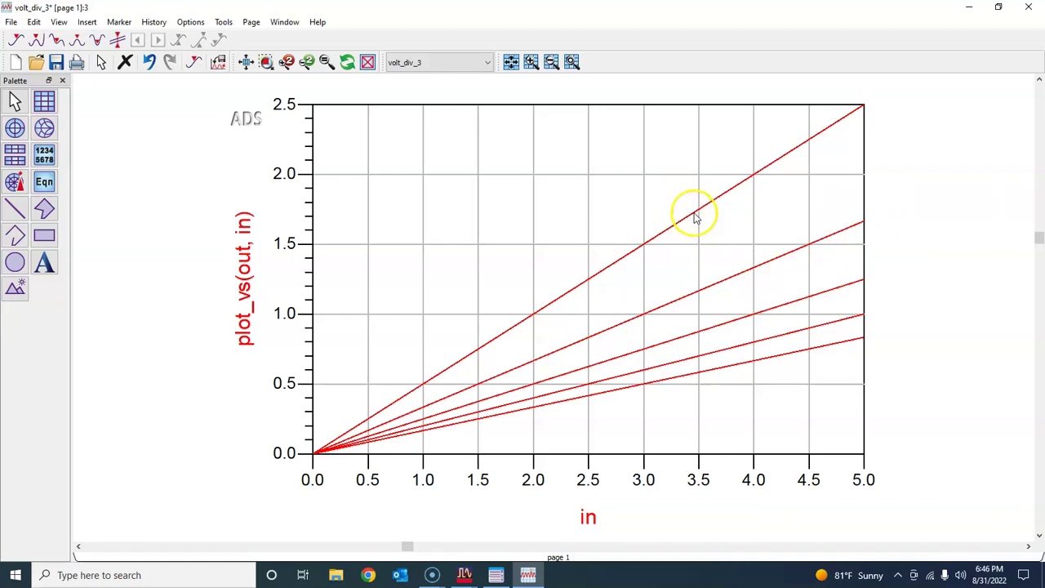
Draw the five rv traces 2.0 points thick with Line Color sequencing, then deselect the plot.
double_click(694, 216)
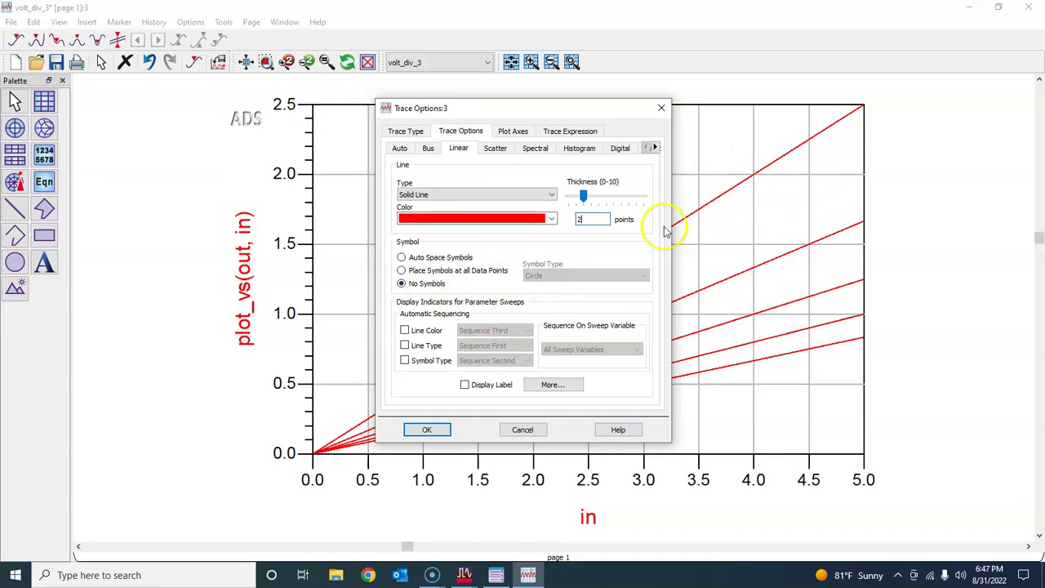
left_click(425, 331)
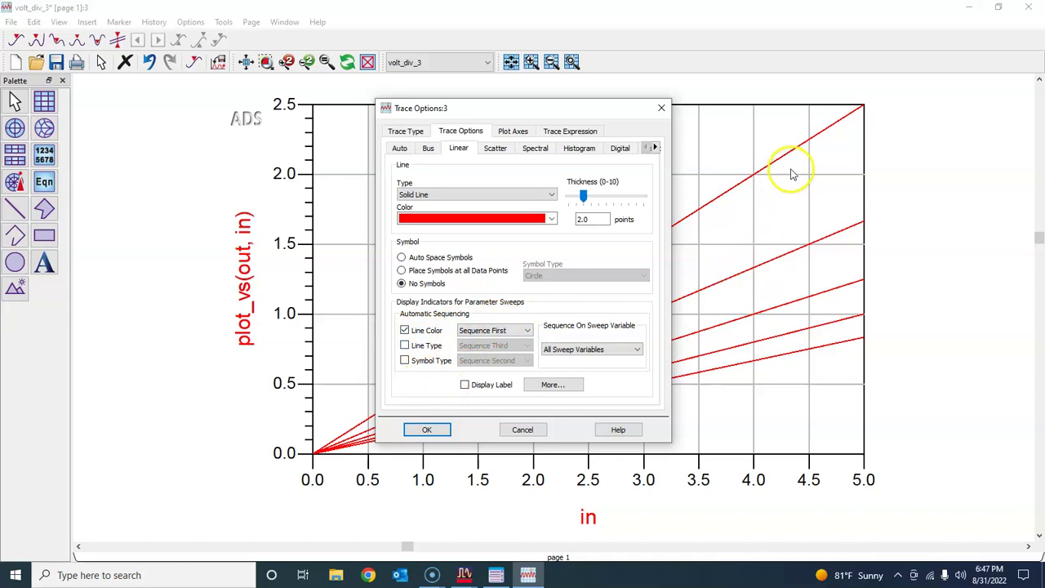
left_click(439, 431)
left_click(726, 378)
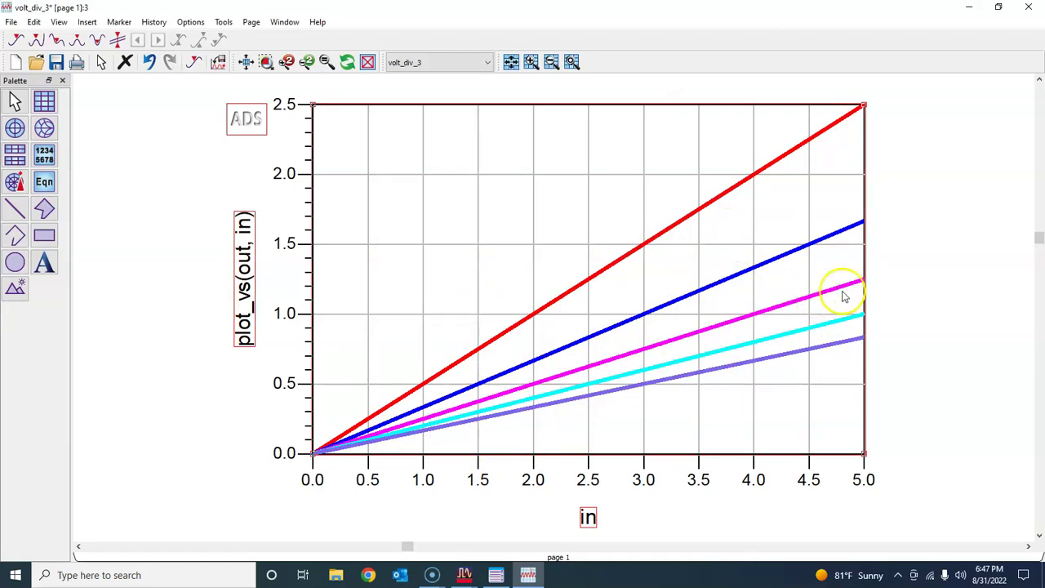
left_click(954, 269)
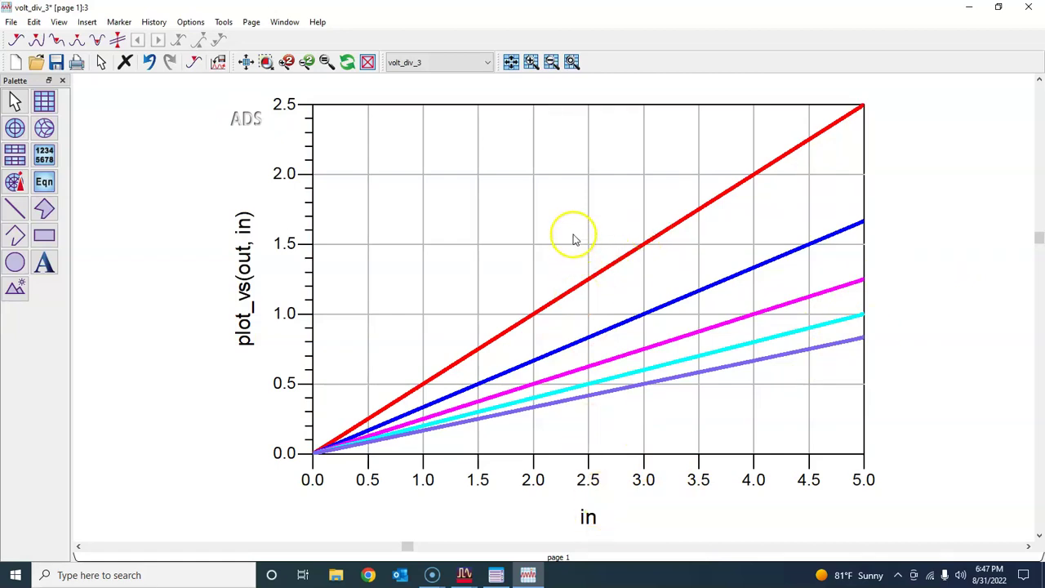
Insert a legend listing rv=1.000 to rv=5.000 beside the plot, fit everything with View All, and deselect.
right_click(590, 173)
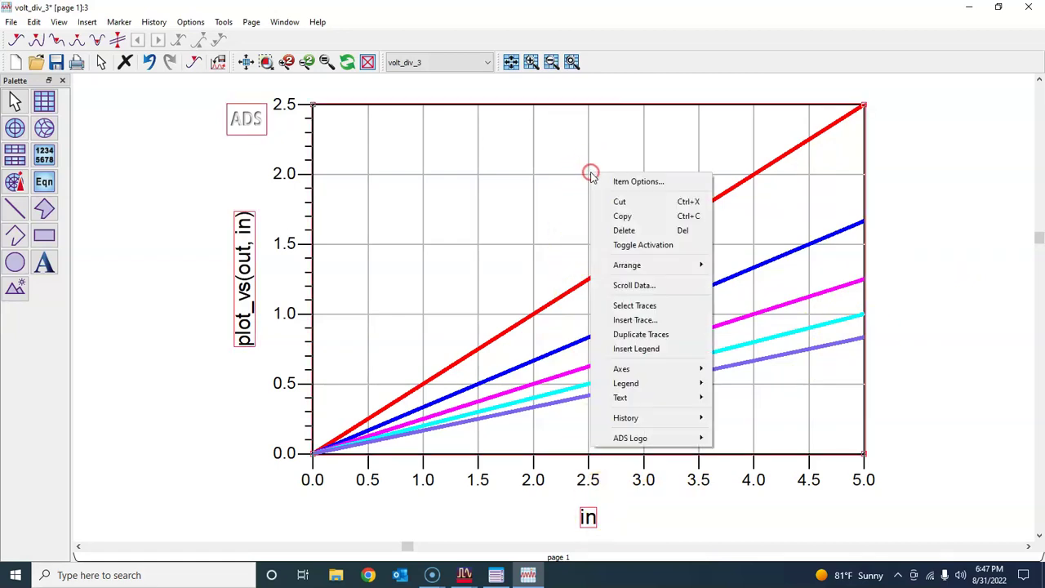
left_click(647, 352)
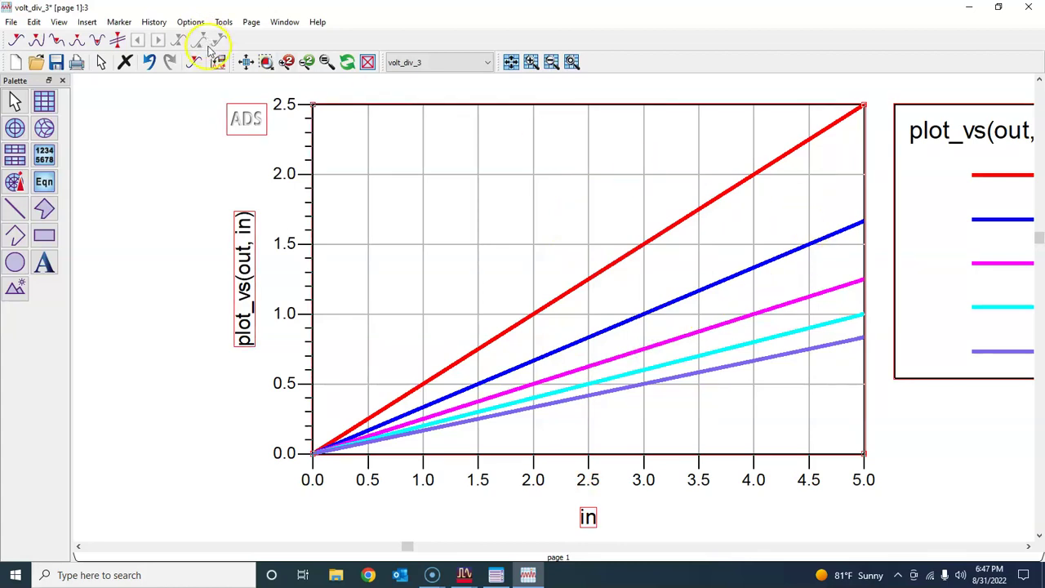
left_click(245, 62)
right_click(415, 195)
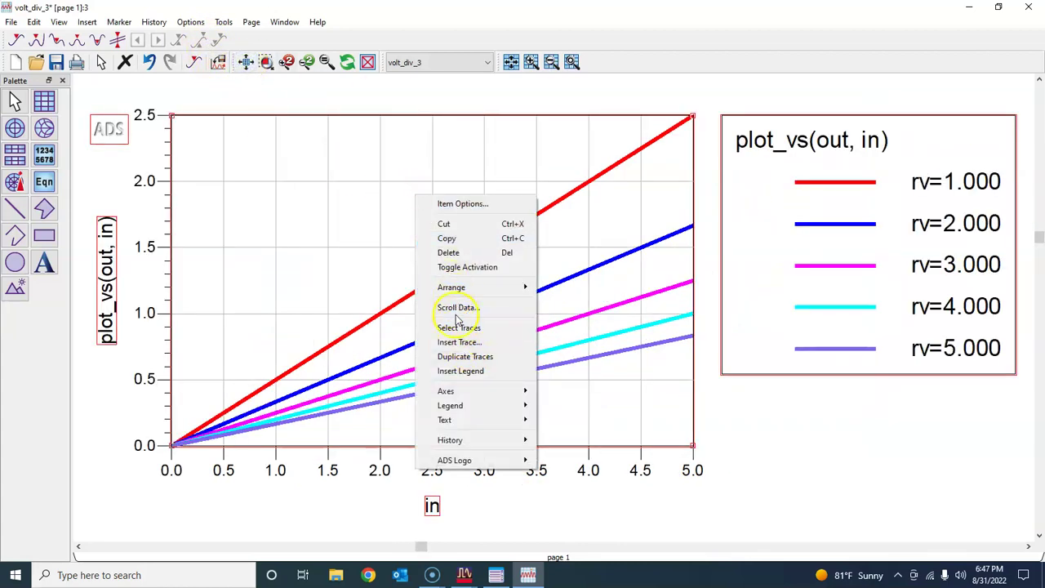
left_click(728, 413)
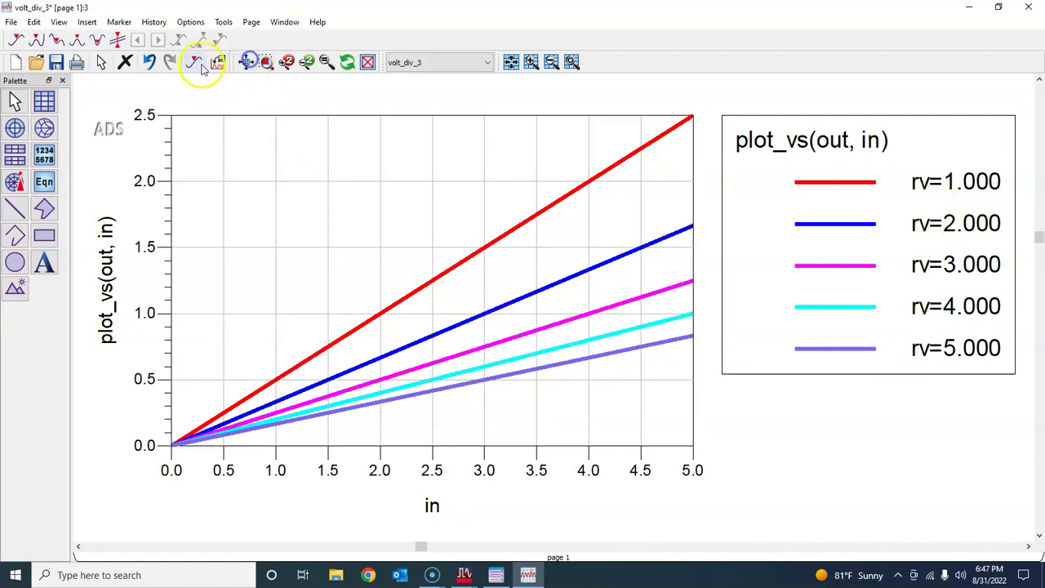
Open the graph's Plot Options axis settings.
double_click(352, 236)
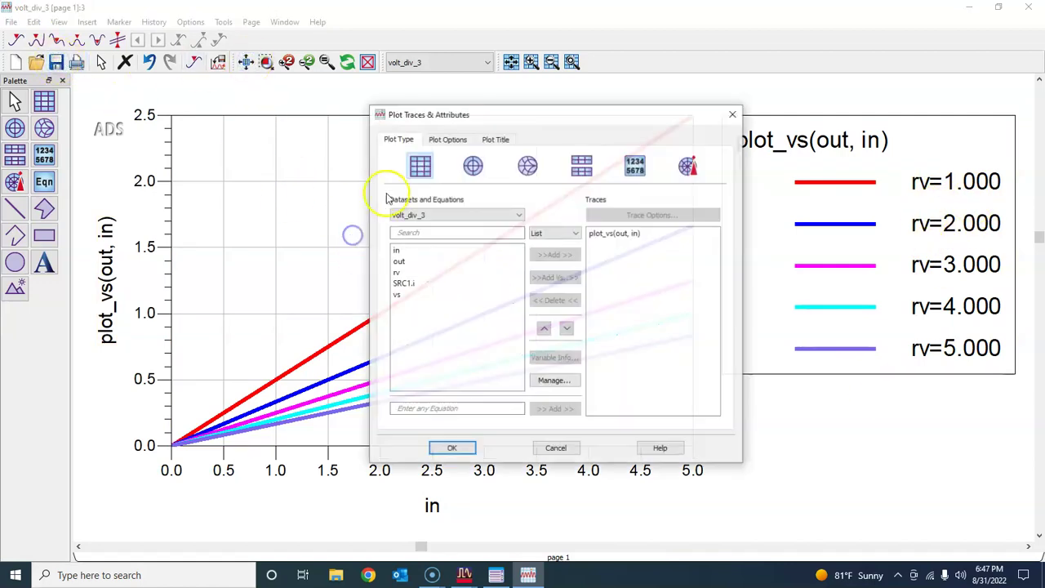
left_click(450, 139)
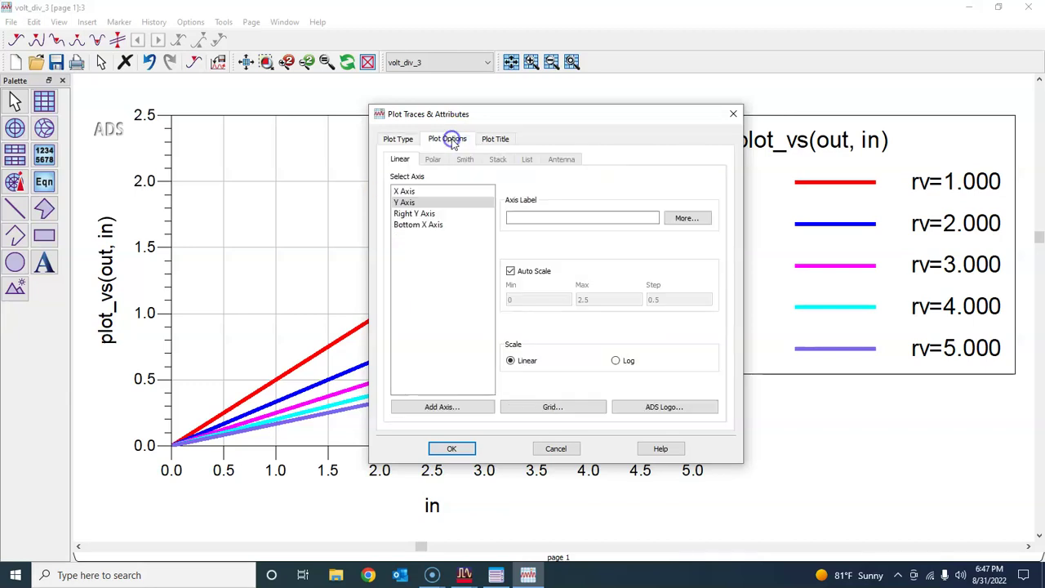
left_click(545, 446)
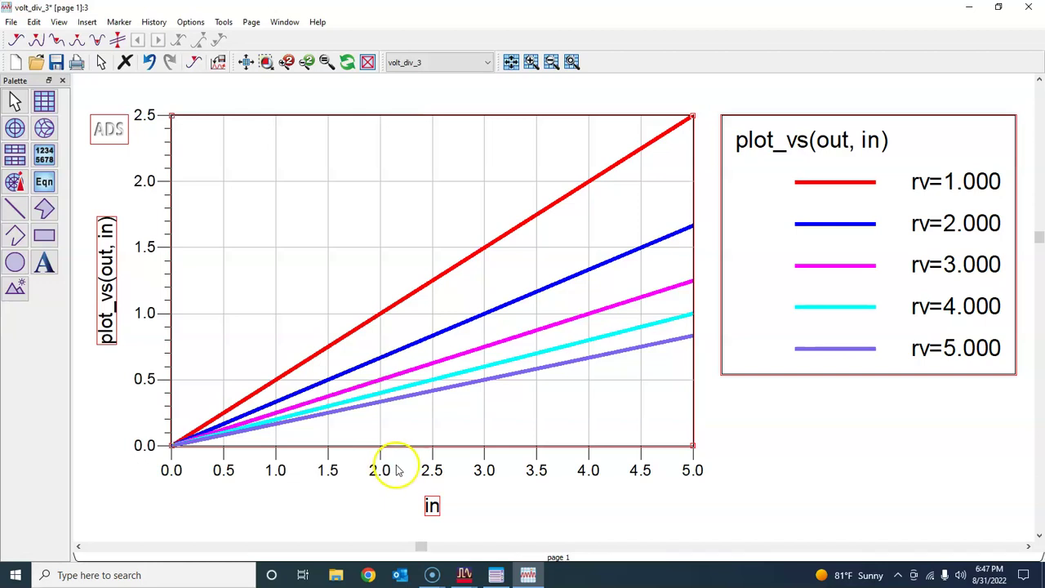
double_click(380, 247)
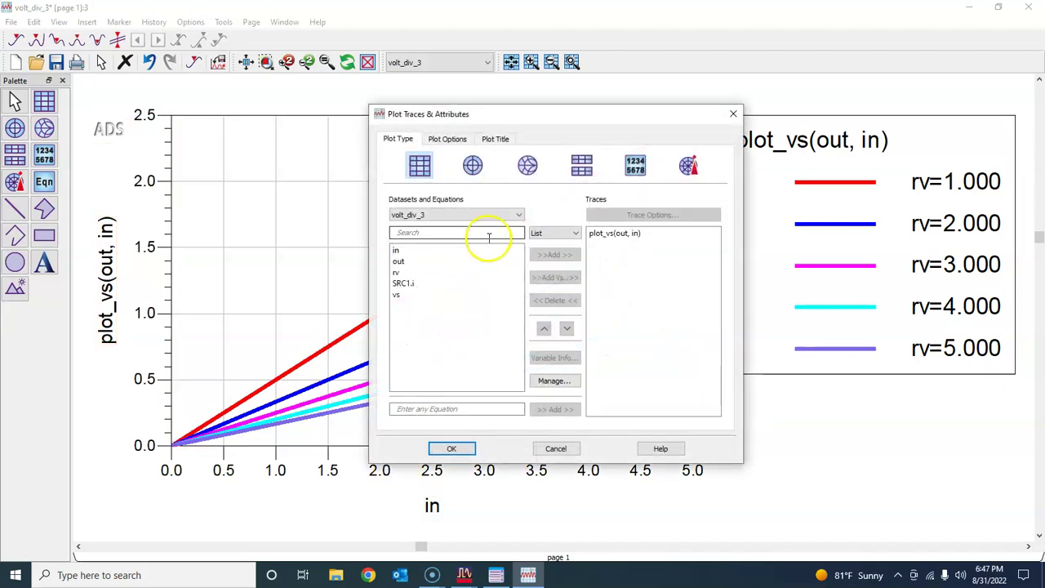
left_click(446, 140)
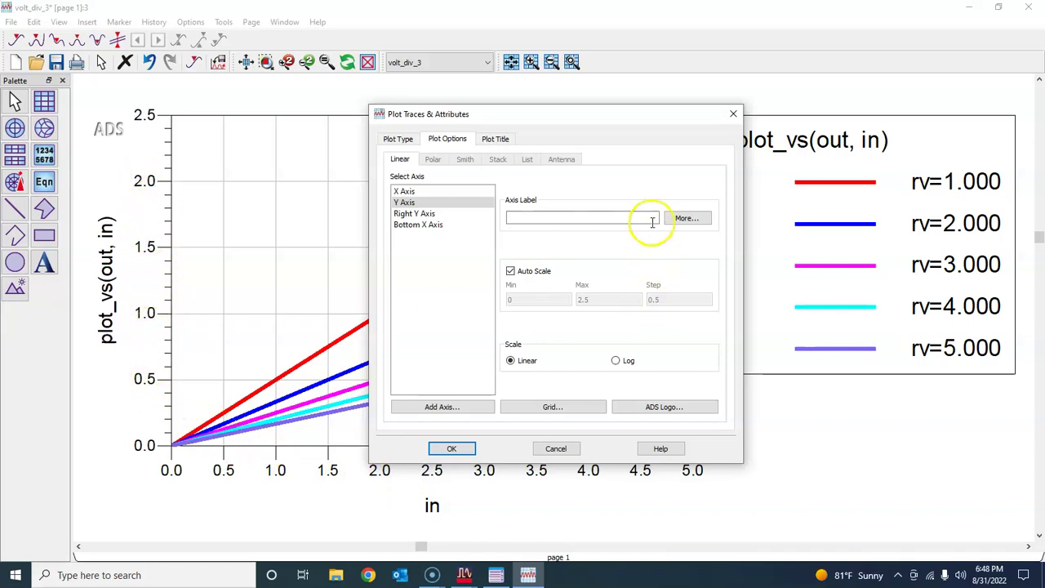
Format the Y Axis labels in Arial For CAE Bold at size 12 and apply.
left_click(687, 220)
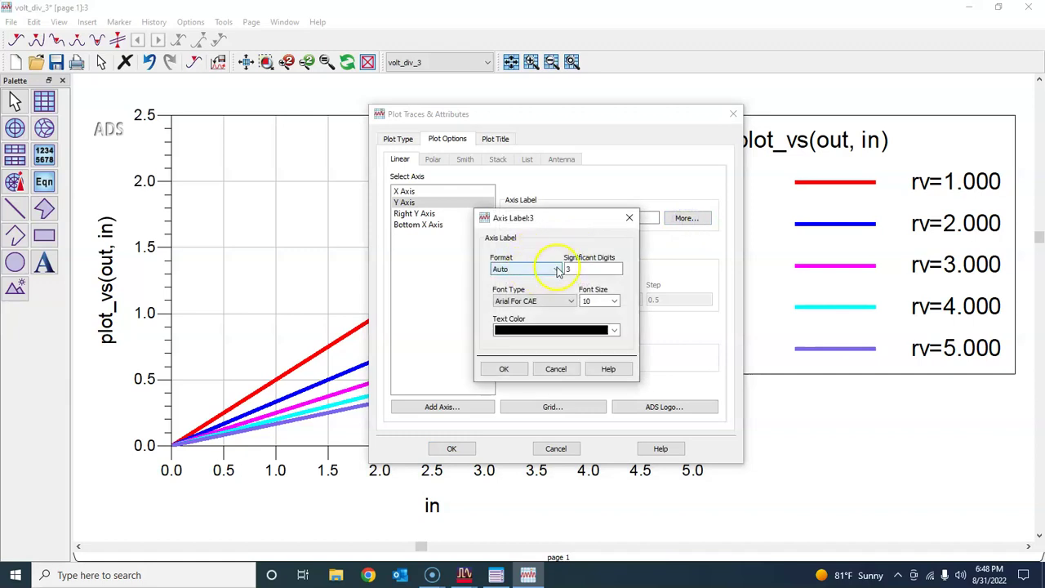
left_click(547, 302)
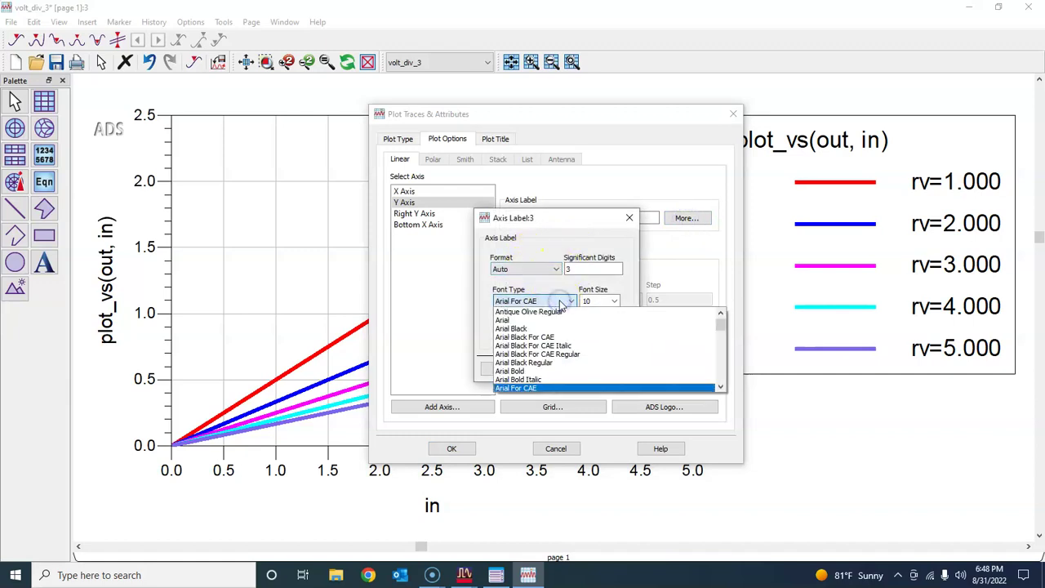
scroll(576, 378, "down", 4)
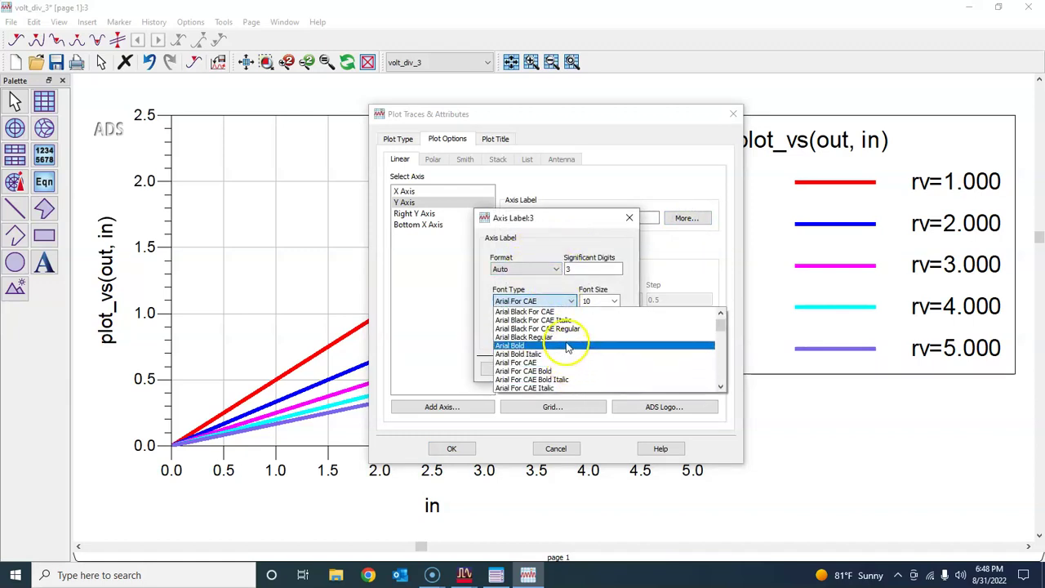
left_click(563, 372)
left_click(606, 300)
left_click(614, 301)
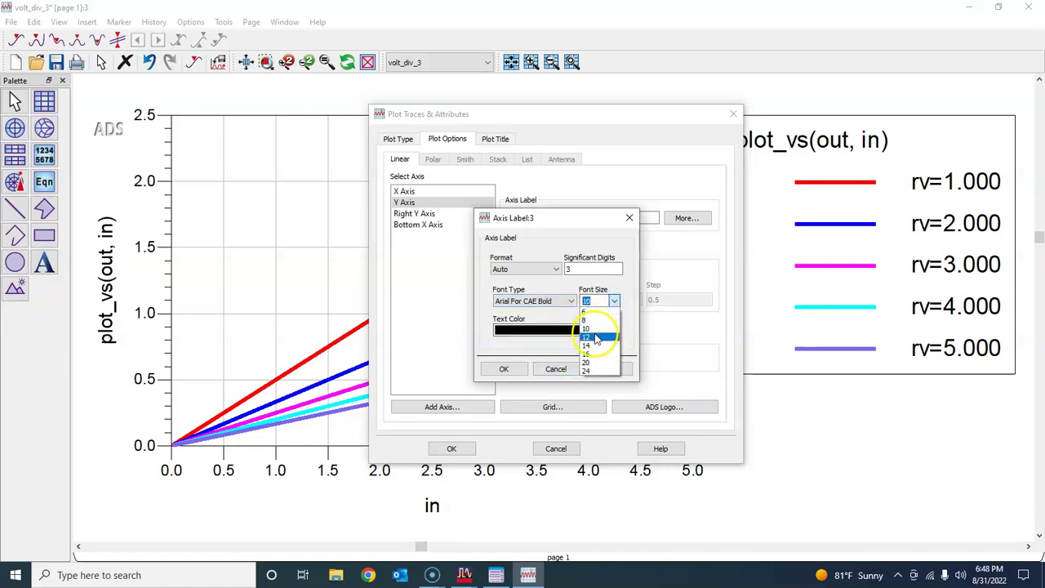
left_click(600, 336)
left_click(504, 369)
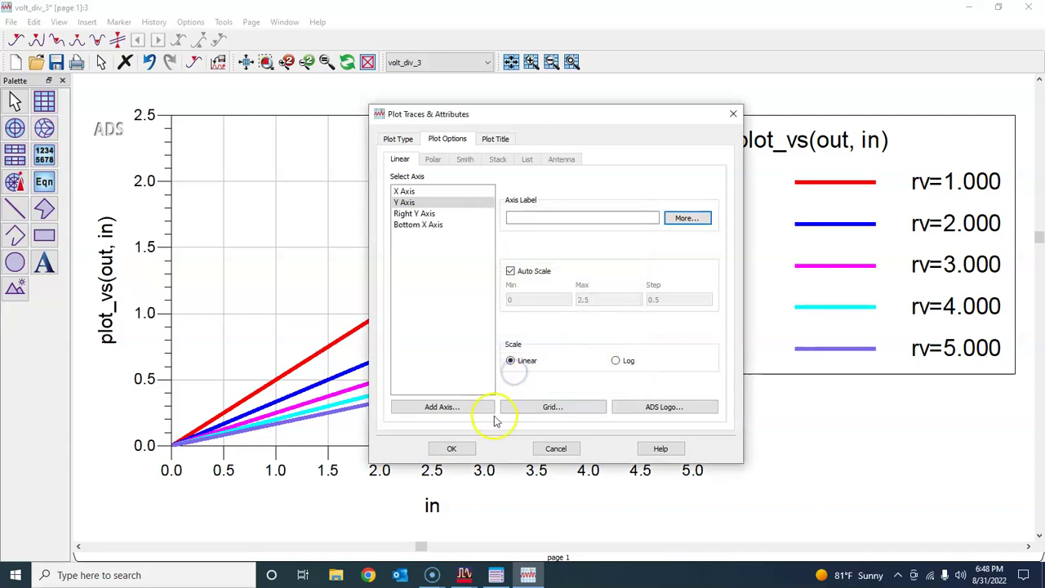
left_click(472, 450)
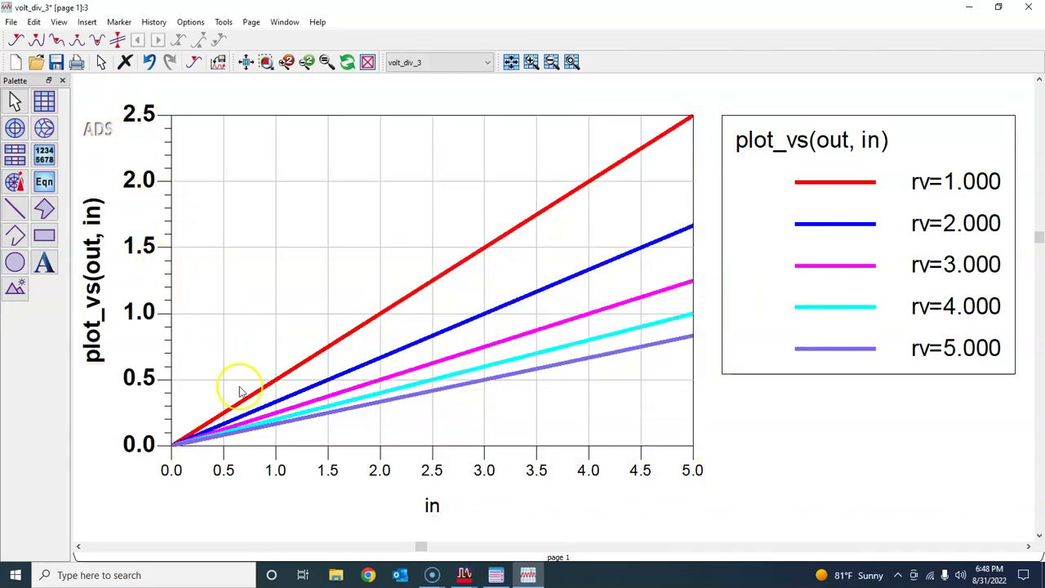
Give the X Axis labels Arial For CAE Bold at size 12 in Plot Options.
double_click(437, 423)
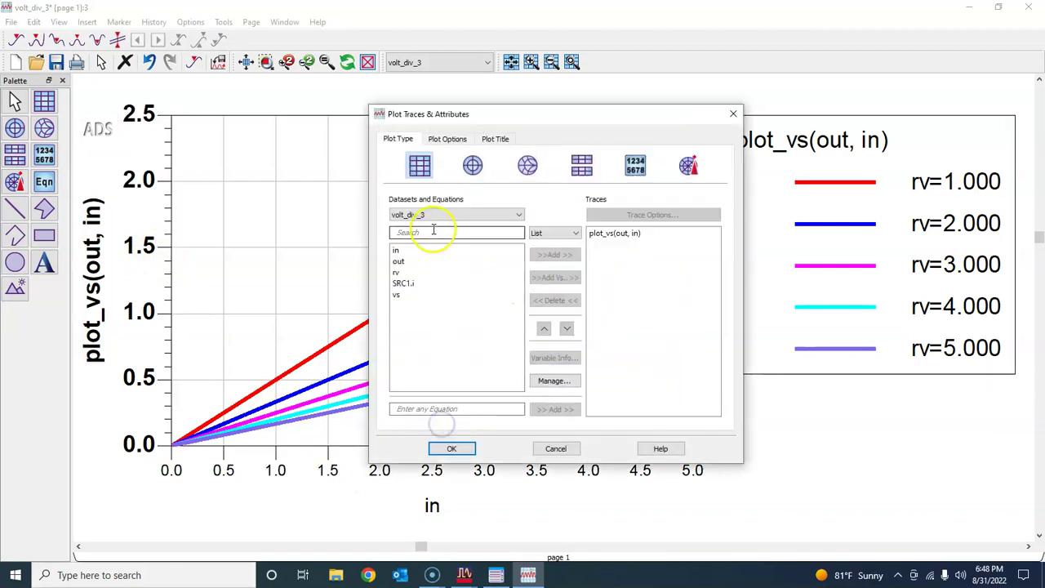
left_click(447, 140)
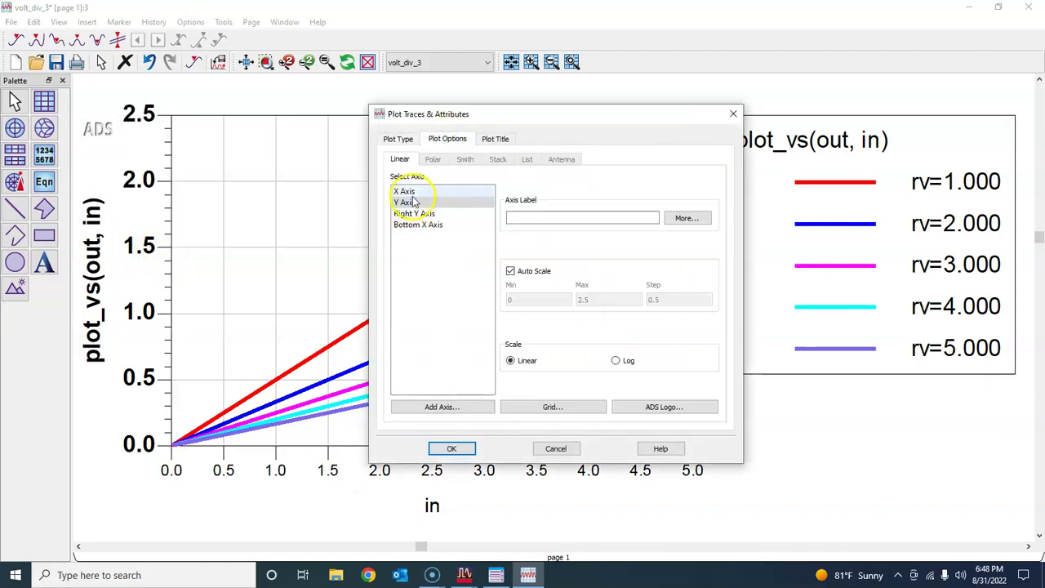
left_click(407, 193)
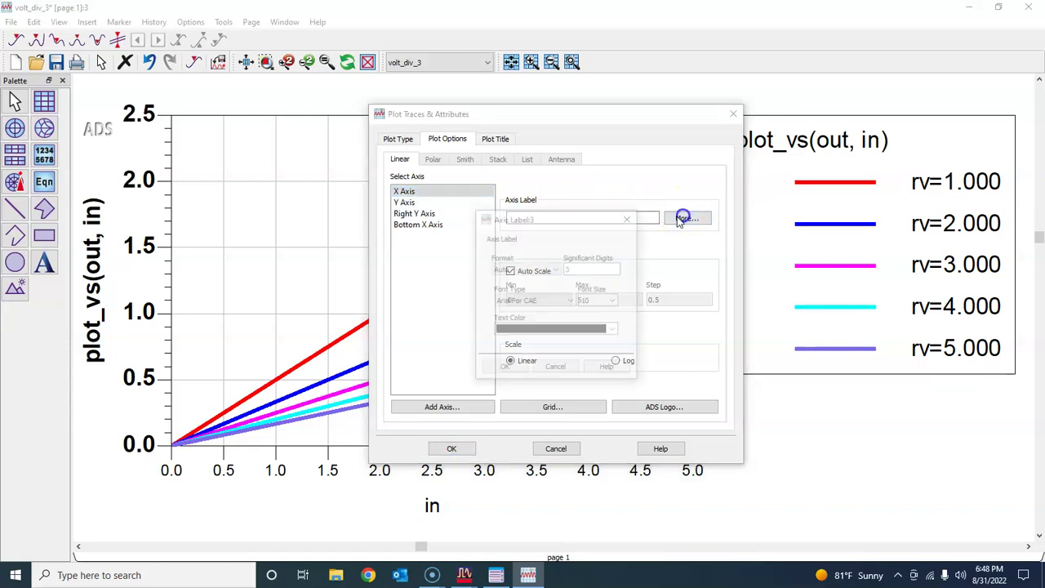
left_click(552, 302)
scroll(569, 366, "down", 2)
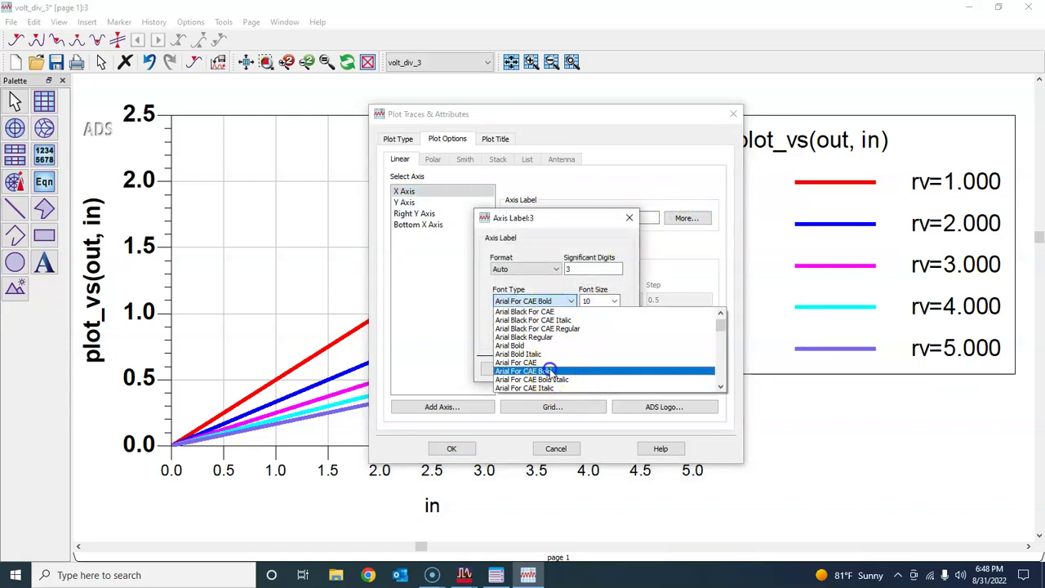
left_click(555, 371)
left_click(614, 301)
left_click(593, 342)
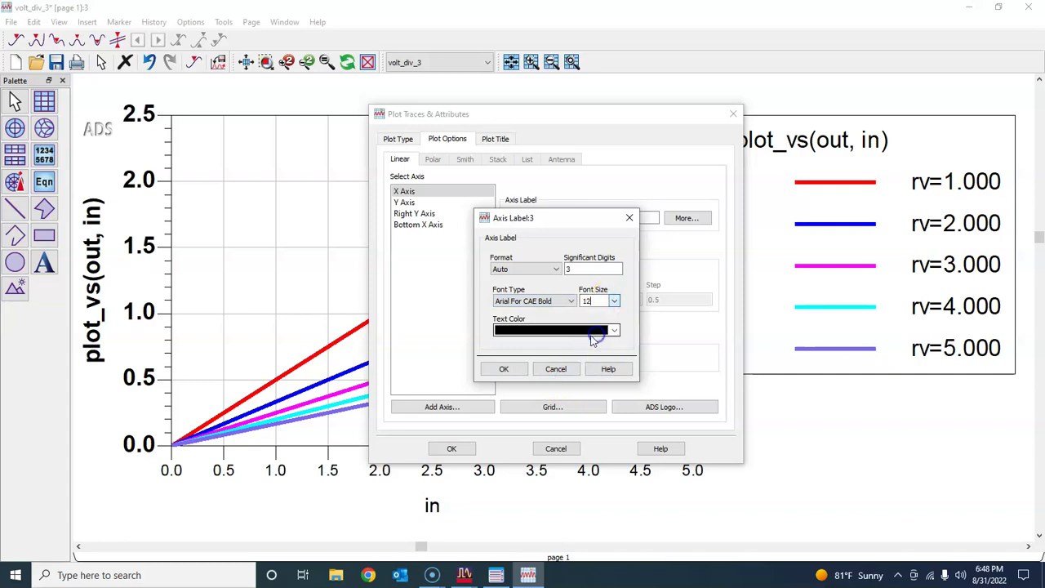
Apply the x-axis font changes, fit the plot with View All, and save the data display.
left_click(508, 369)
left_click(454, 449)
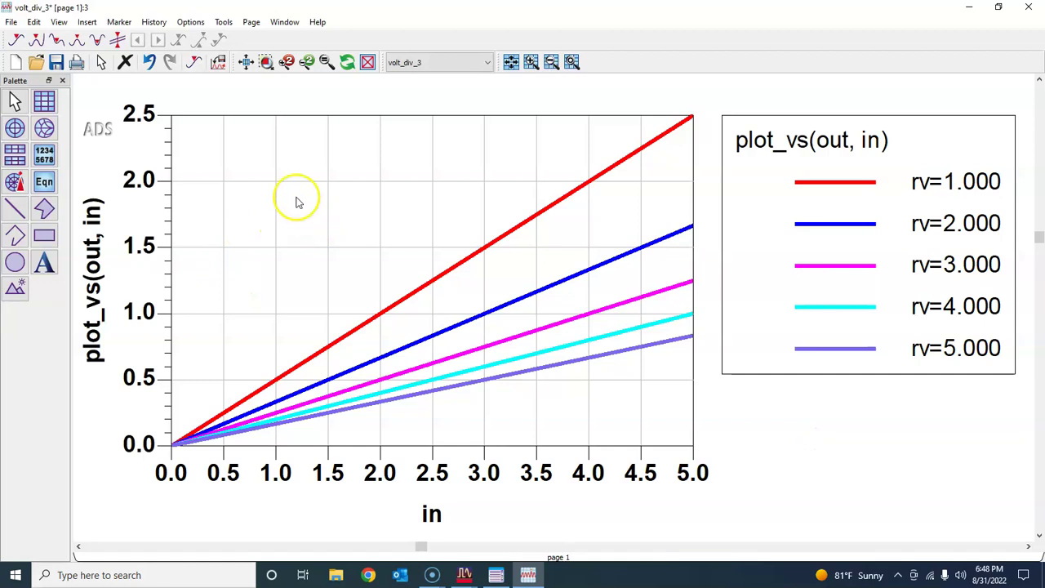
left_click(246, 63)
left_click(56, 62)
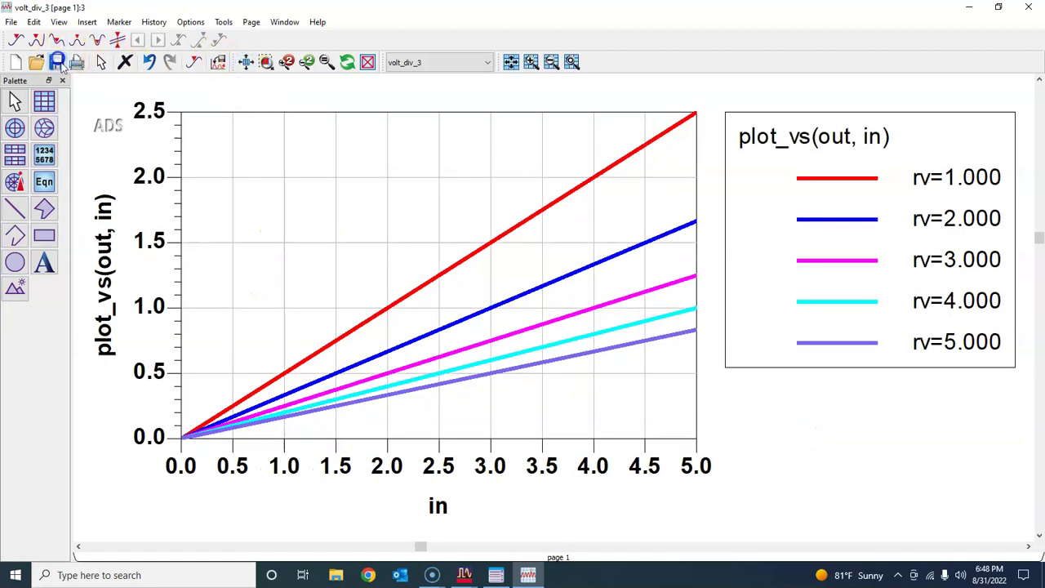
Minimize the data display and Simulation/Synthesis status windows to reveal the volt_div_3 schematic.
left_click(976, 12)
left_click(317, 193)
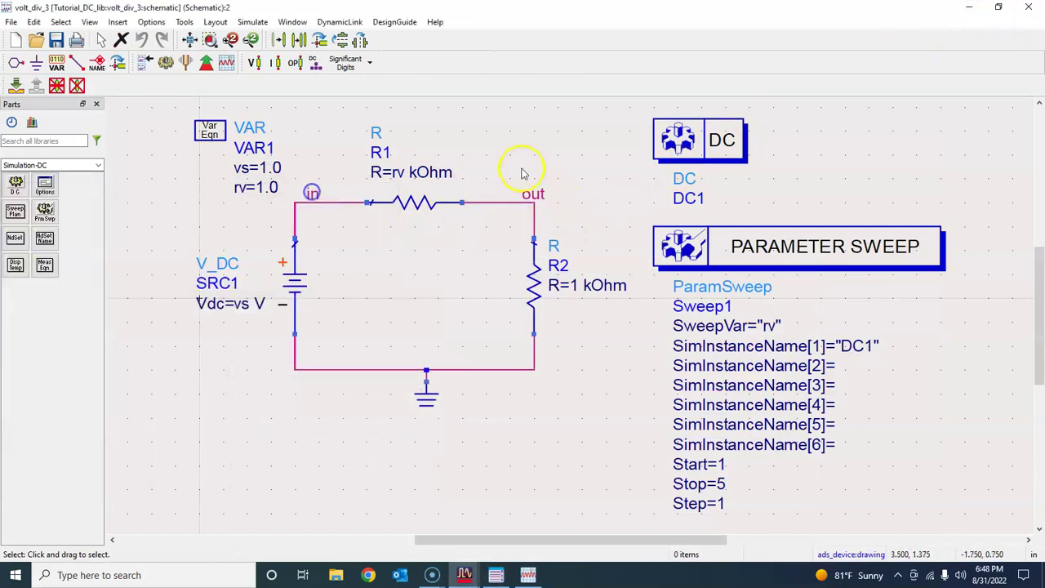